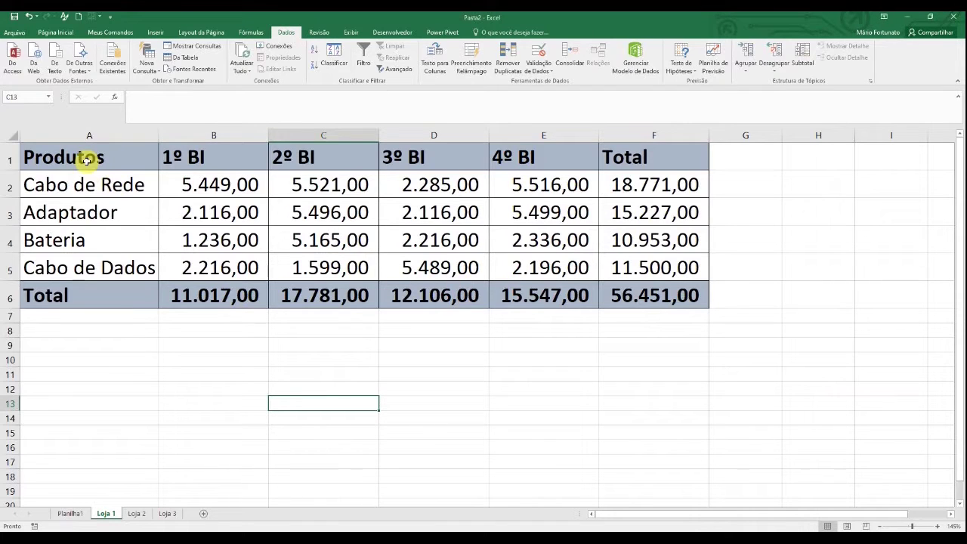
- Inspect the empty Planilha1 summary table, its quarter headers and Total column
{"action": "left_click", "coordinate": [70, 513]}
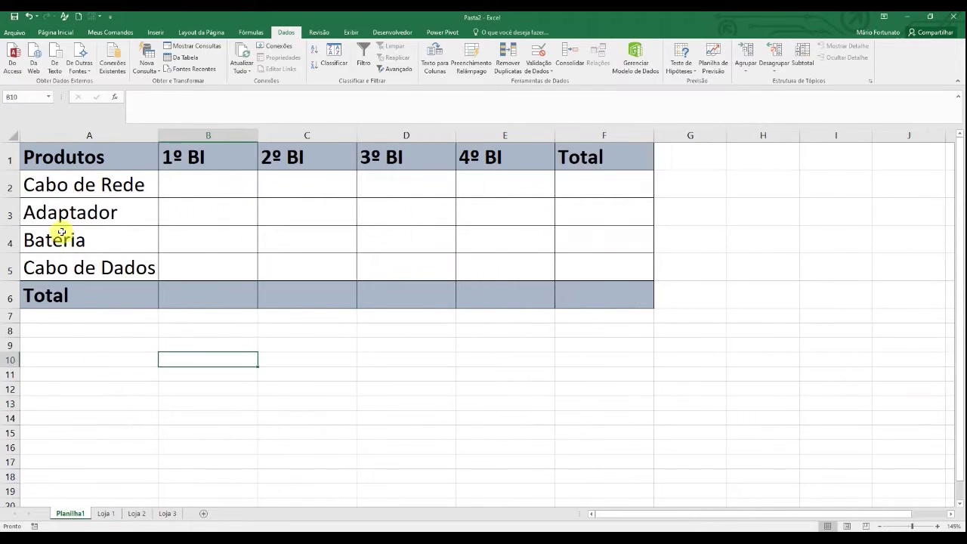
{"action": "left_click_drag", "start_coordinate": [60, 157], "coordinate": [597, 295]}
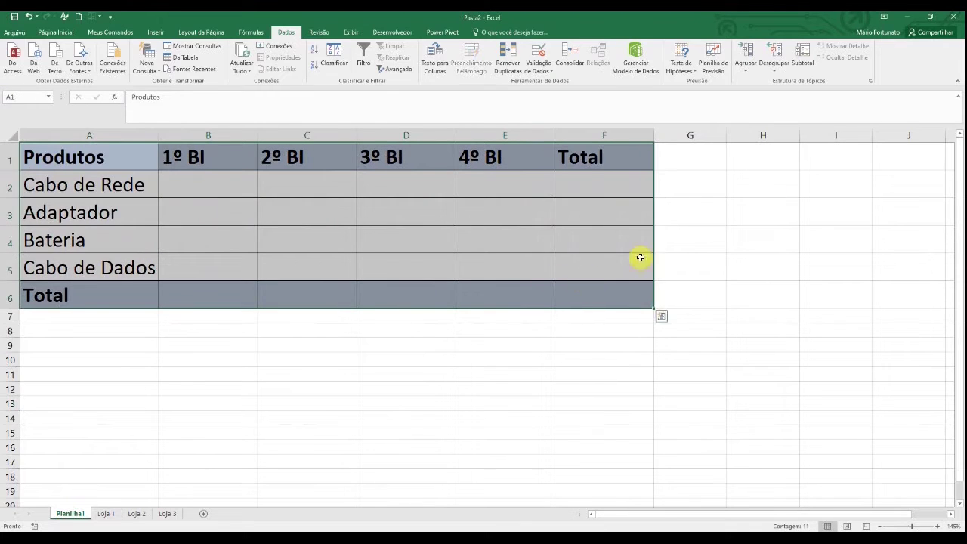
{"action": "left_click", "coordinate": [781, 195]}
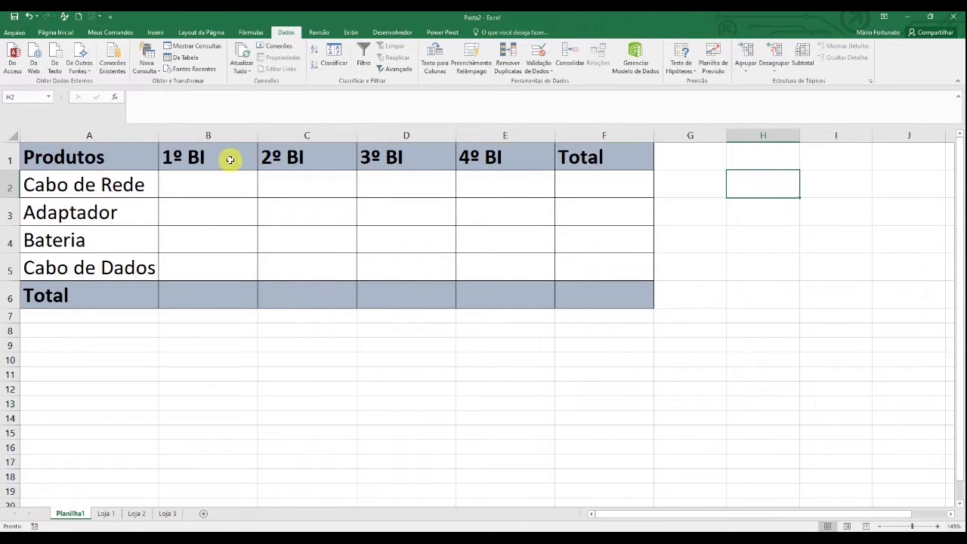
{"action": "left_click", "coordinate": [235, 158]}
{"action": "left_click", "coordinate": [322, 163]}
{"action": "left_click", "coordinate": [396, 162]}
{"action": "left_click", "coordinate": [514, 161]}
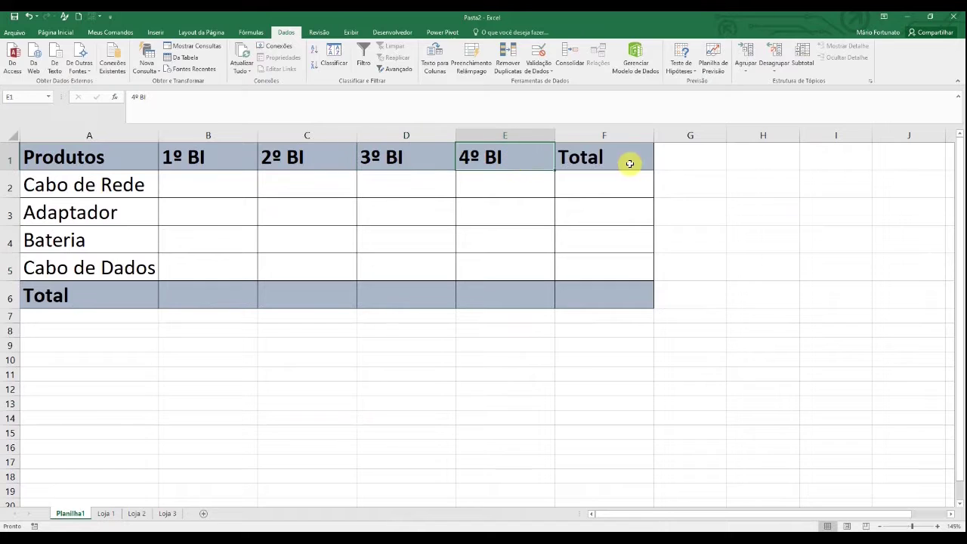
{"action": "left_click_drag", "start_coordinate": [627, 161], "coordinate": [630, 277]}
{"action": "left_click", "coordinate": [313, 276]}
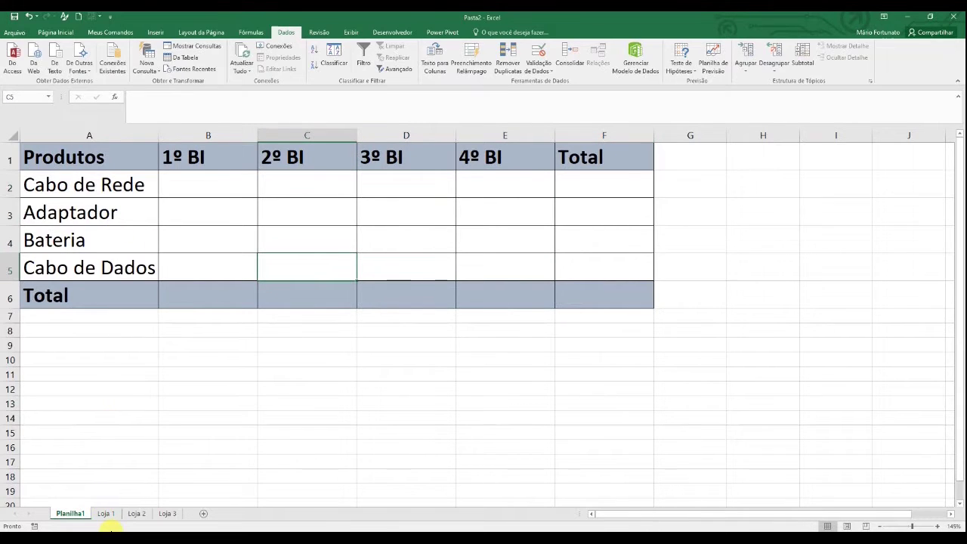
- Review the Loja 1, Loja 2 and Loja 3 sales tables, then return to Planilha1
{"action": "left_click", "coordinate": [106, 514]}
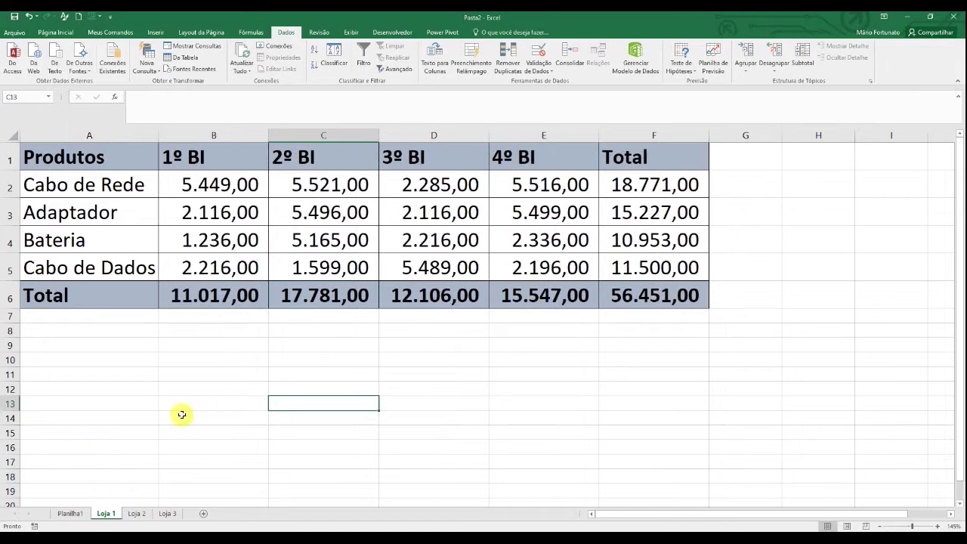
{"action": "left_click", "coordinate": [138, 516]}
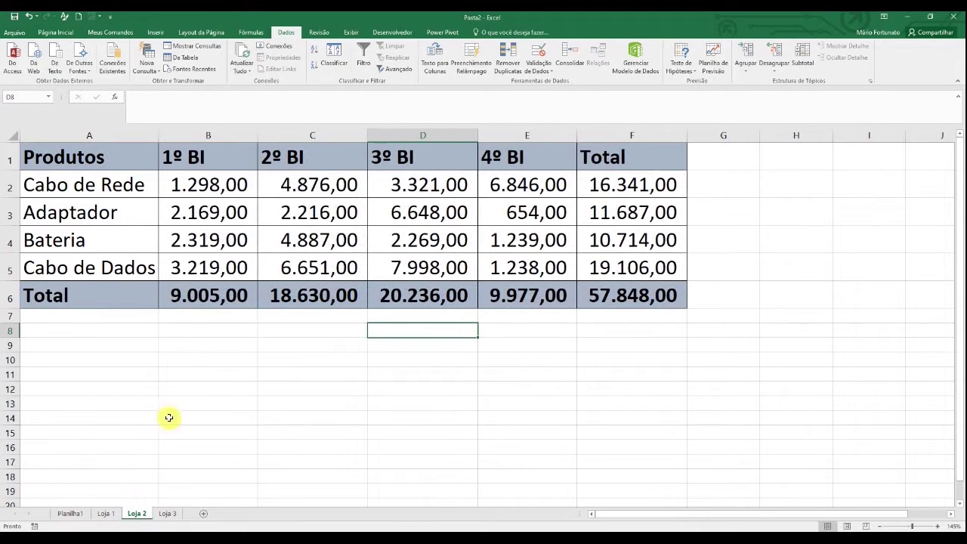
{"action": "left_click", "coordinate": [167, 515]}
{"action": "left_click", "coordinate": [415, 275]}
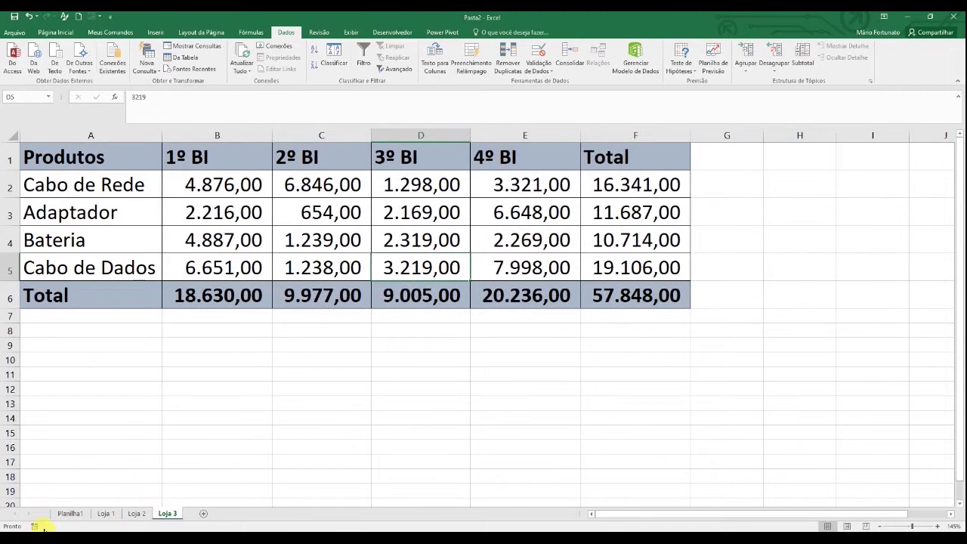
{"action": "left_click", "coordinate": [176, 317]}
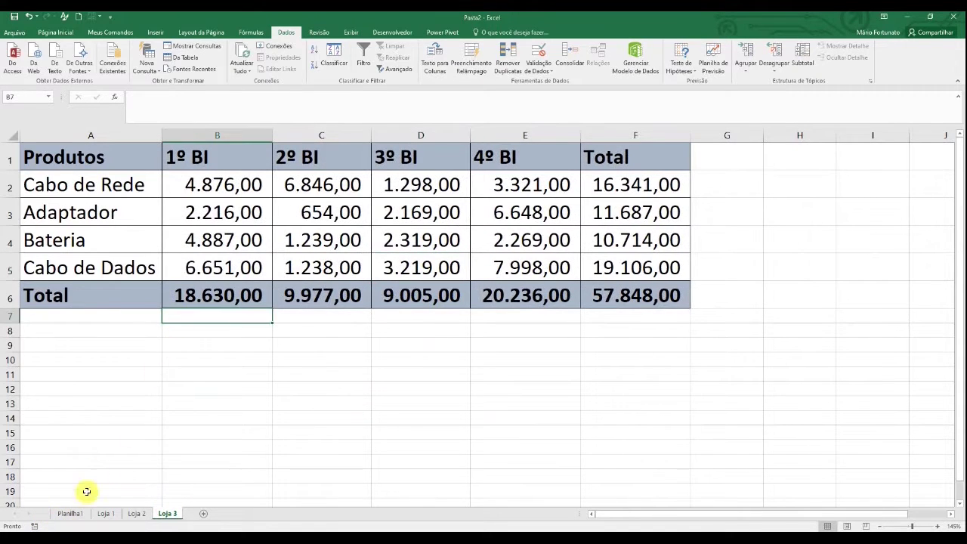
{"action": "left_click", "coordinate": [241, 360]}
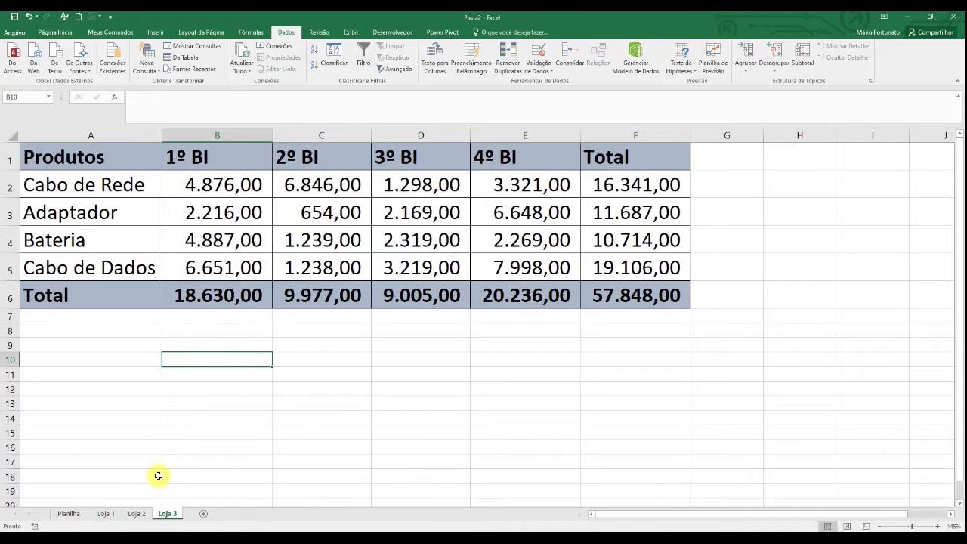
{"action": "left_click", "coordinate": [137, 514]}
{"action": "left_click", "coordinate": [106, 515]}
{"action": "left_click", "coordinate": [71, 515]}
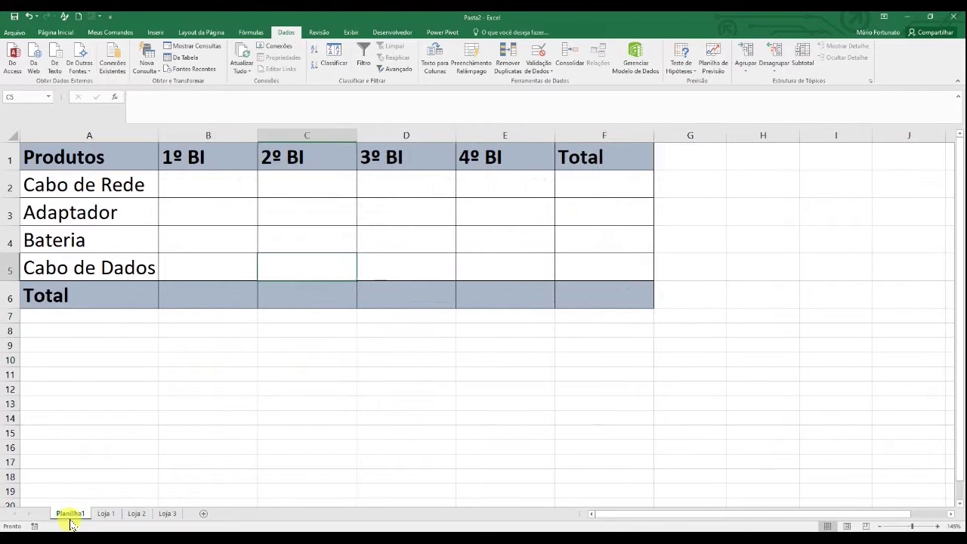
- Select the Planilha1 range A1:F6 as the consolidation destination
{"action": "left_click", "coordinate": [182, 313]}
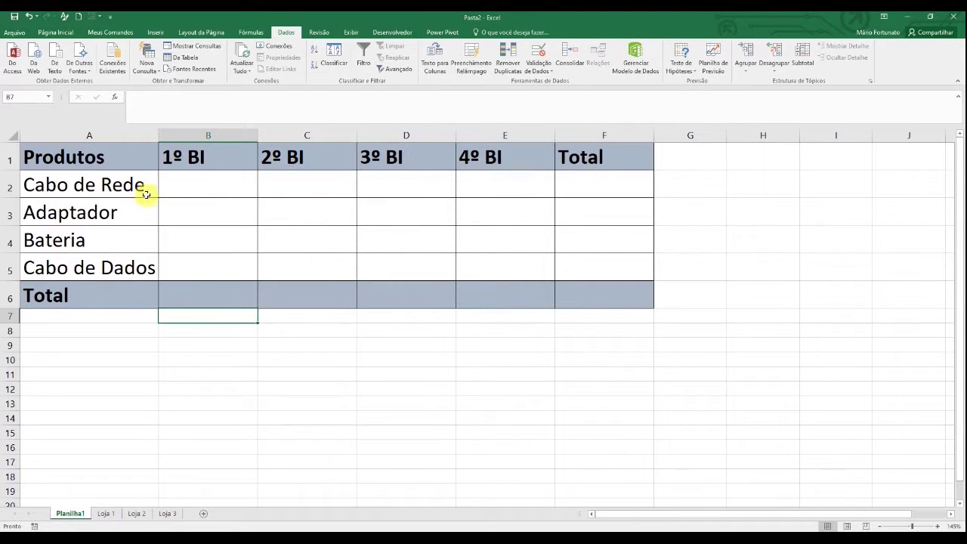
{"action": "left_click_drag", "start_coordinate": [47, 153], "coordinate": [577, 294]}
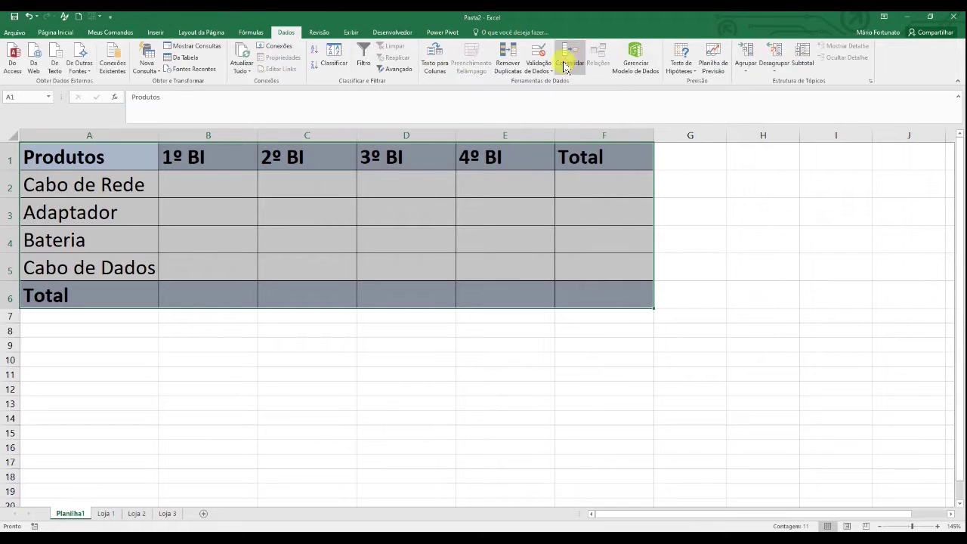
- Open Dados > Consolidar and delete the old Loja 1 and Loja 2 references
{"action": "left_click", "coordinate": [566, 53]}
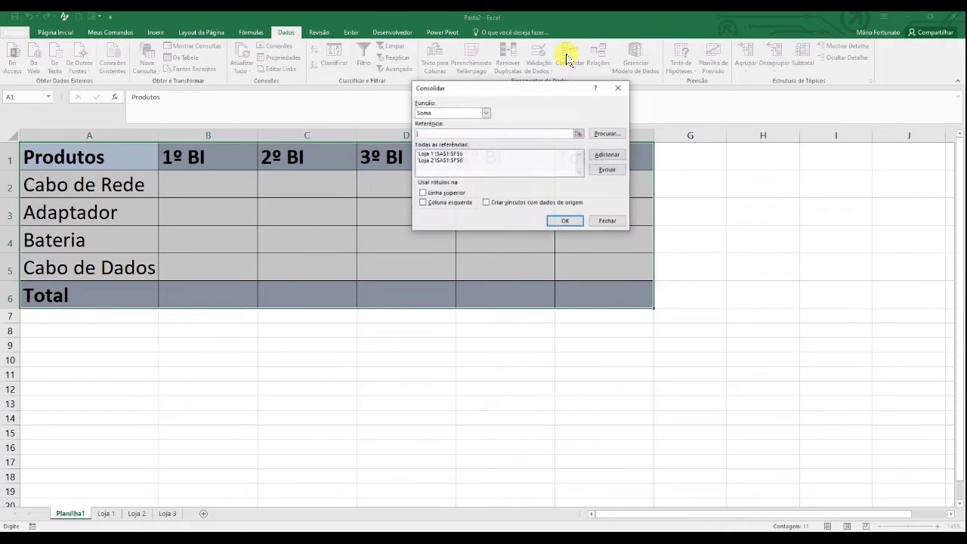
{"action": "left_click", "coordinate": [516, 154]}
{"action": "left_click", "coordinate": [604, 170]}
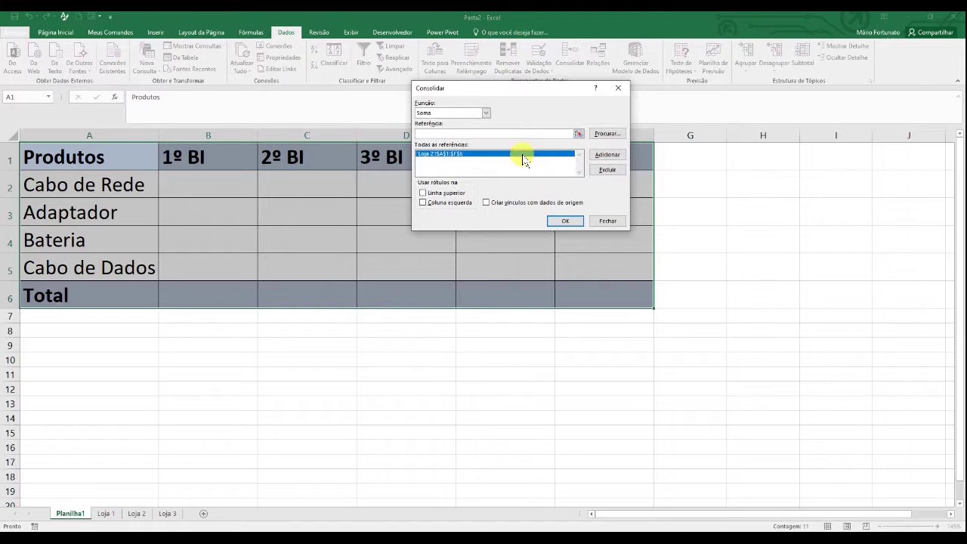
{"action": "left_click", "coordinate": [606, 170]}
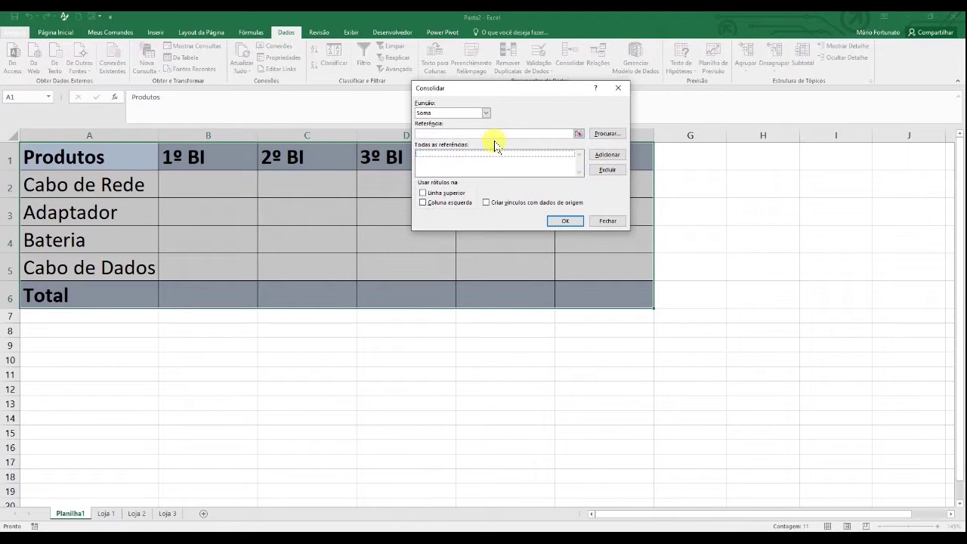
{"action": "mouse_move", "coordinate": [532, 93]}
{"action": "left_mouse_down"}
{"action": "mouse_move", "coordinate": [561, 147]}
{"action": "mouse_move", "coordinate": [581, 146]}
{"action": "left_mouse_up"}
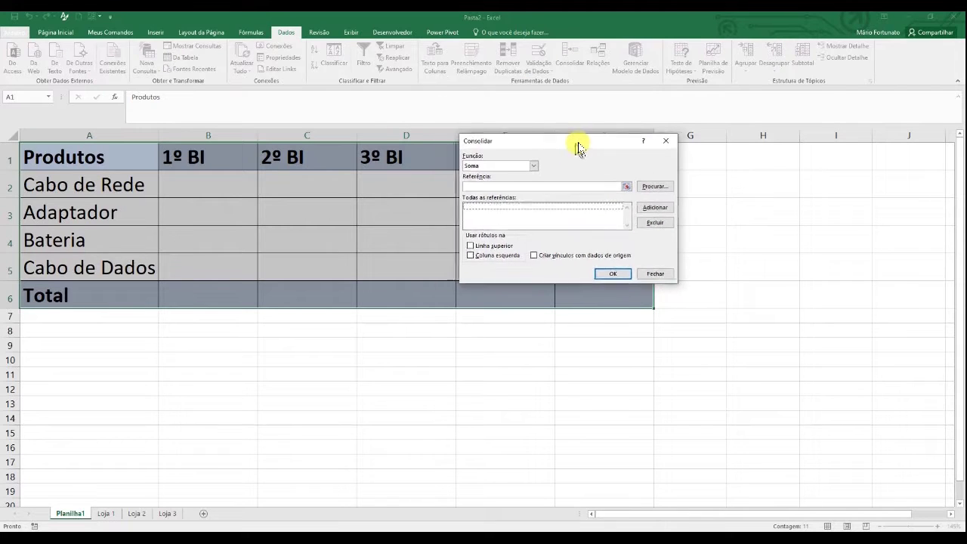
{"action": "left_click", "coordinate": [527, 167]}
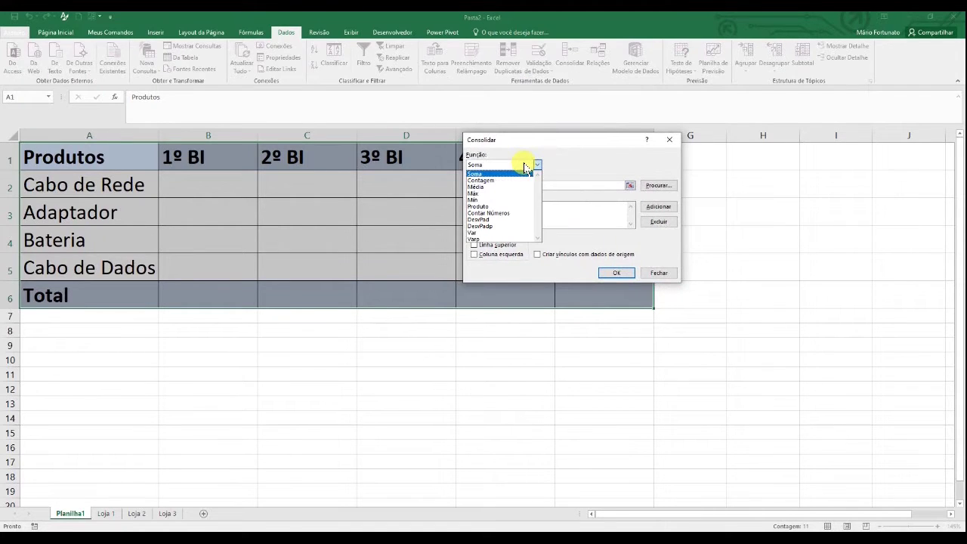
{"action": "left_click", "coordinate": [576, 143]}
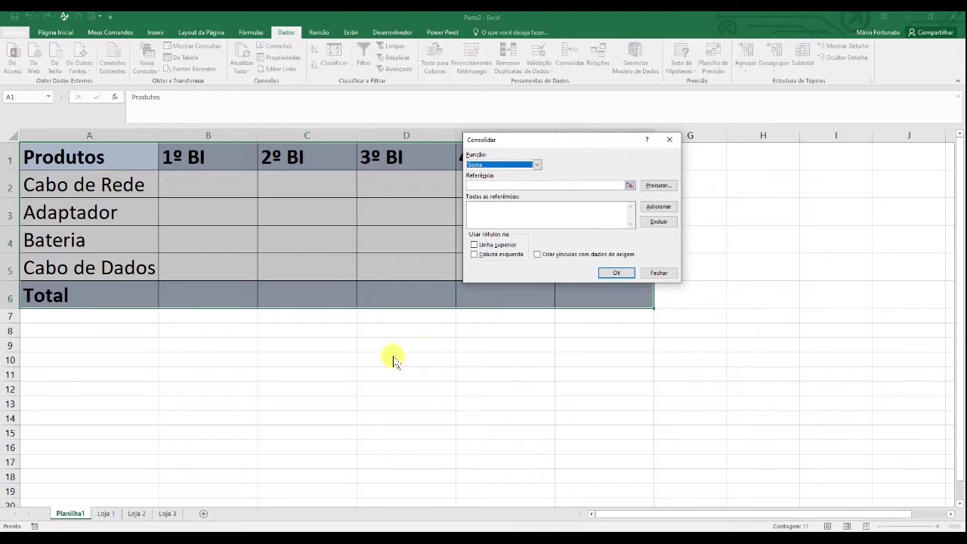
{"action": "left_click", "coordinate": [537, 166]}
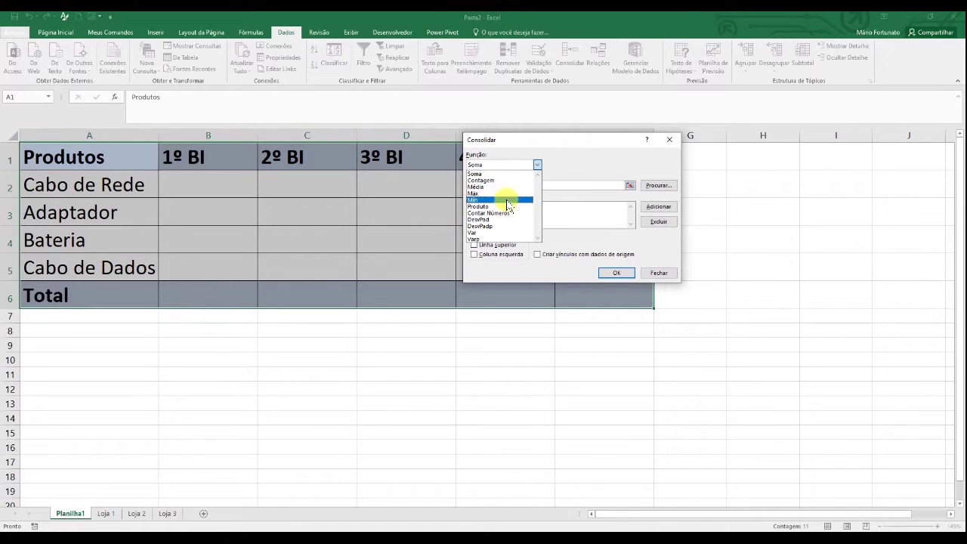
{"action": "left_click", "coordinate": [572, 138]}
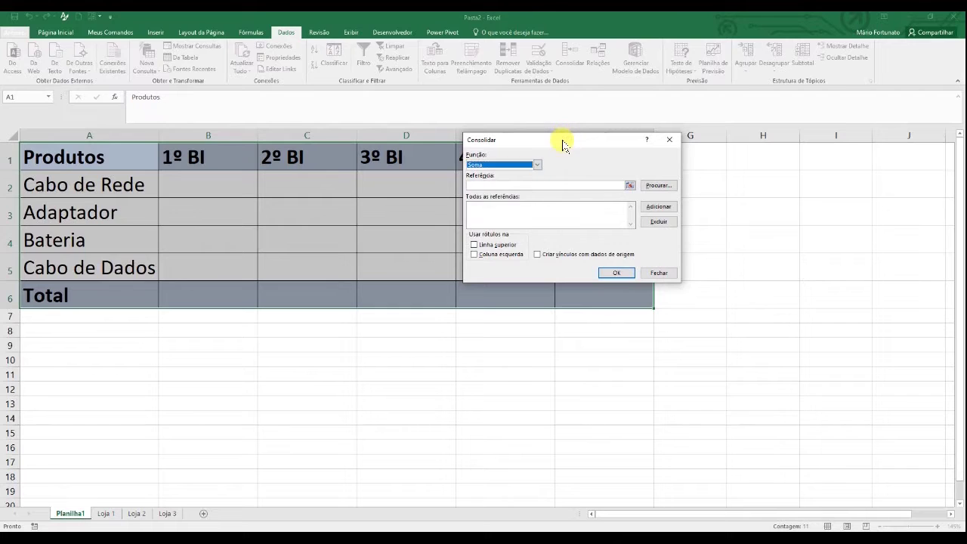
{"action": "left_click", "coordinate": [505, 166]}
{"action": "left_click", "coordinate": [500, 174]}
{"action": "left_click_drag", "start_coordinate": [586, 139], "coordinate": [715, 61]}
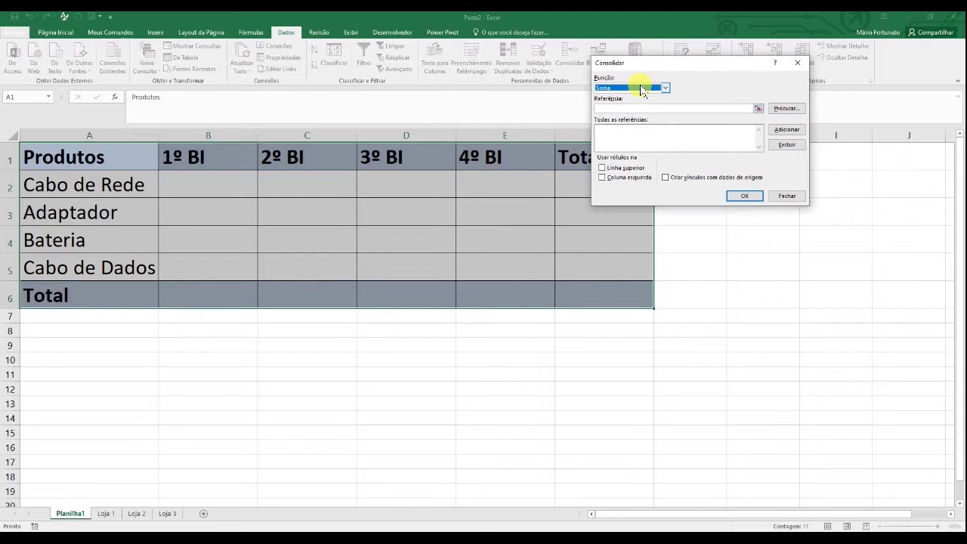
- Add Loja 1!$A$1:$F$6 to the consolidation references
{"action": "left_click", "coordinate": [676, 106]}
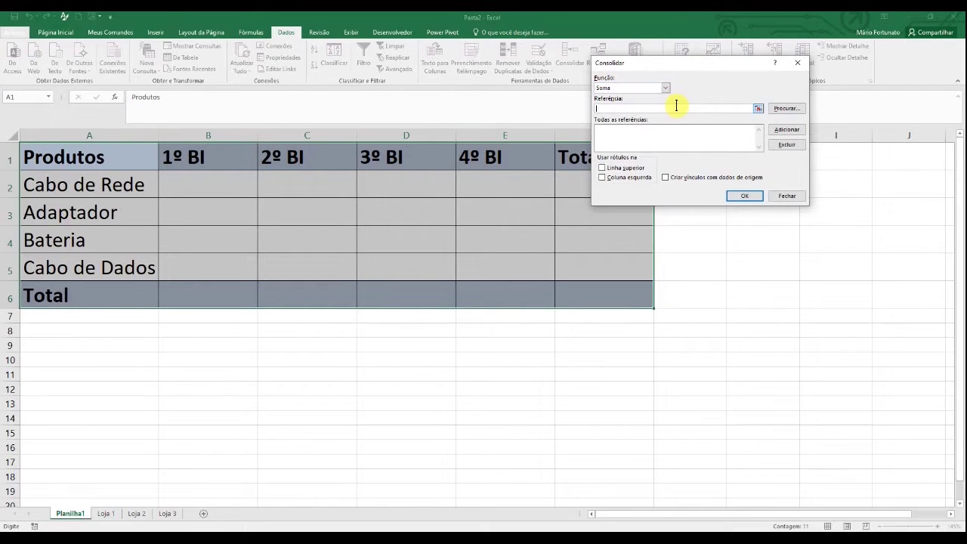
{"action": "left_click", "coordinate": [757, 109]}
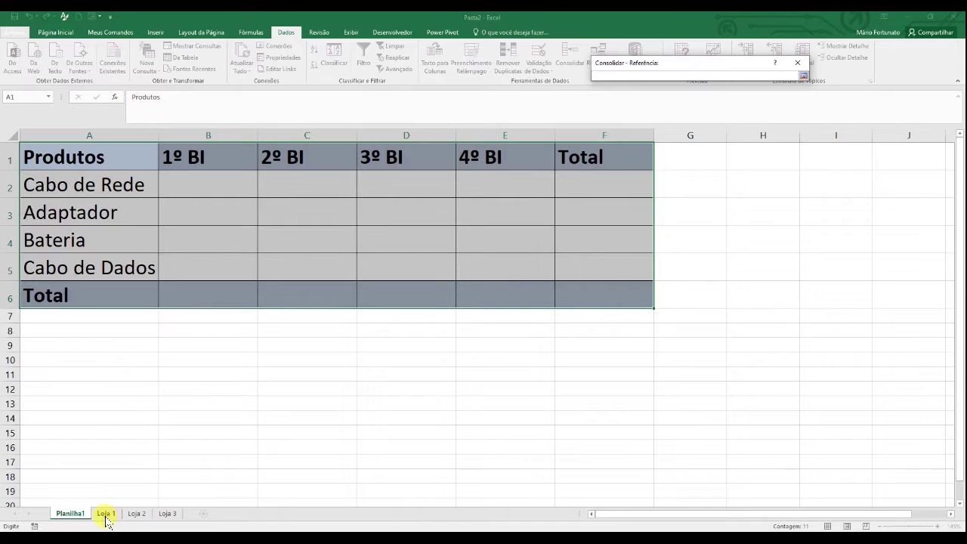
{"action": "left_click", "coordinate": [106, 516]}
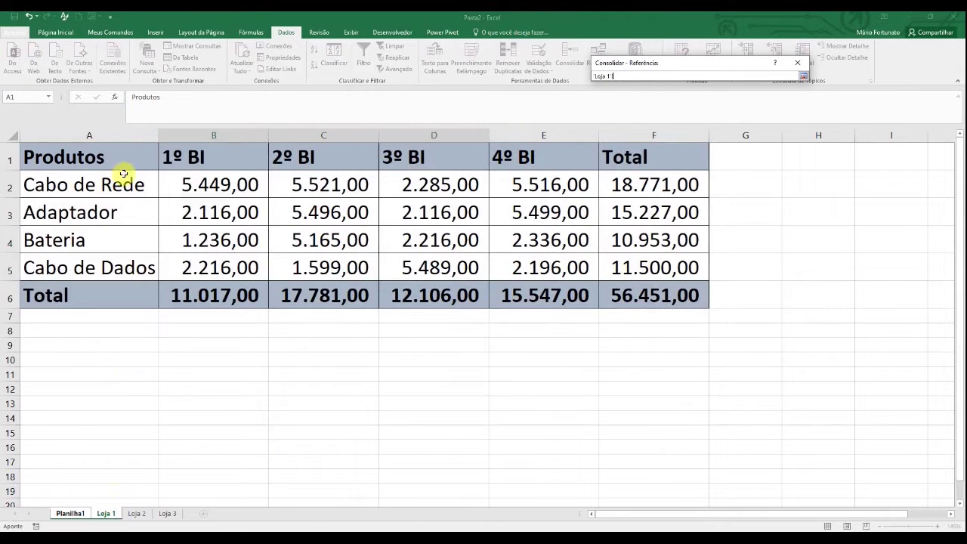
{"action": "mouse_move", "coordinate": [78, 155]}
{"action": "left_mouse_down"}
{"action": "mouse_move", "coordinate": [547, 292]}
{"action": "mouse_move", "coordinate": [627, 292]}
{"action": "left_mouse_up"}
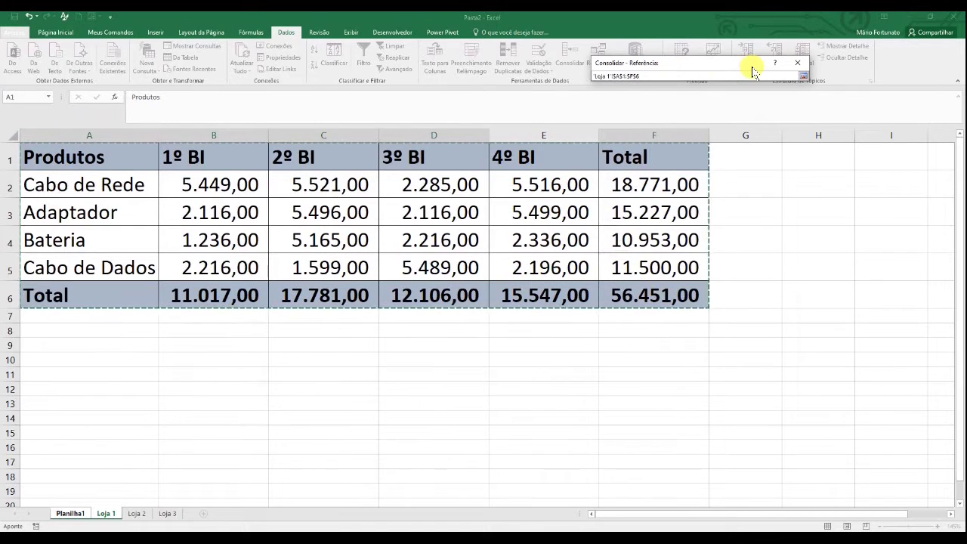
{"action": "key", "text": "Return"}
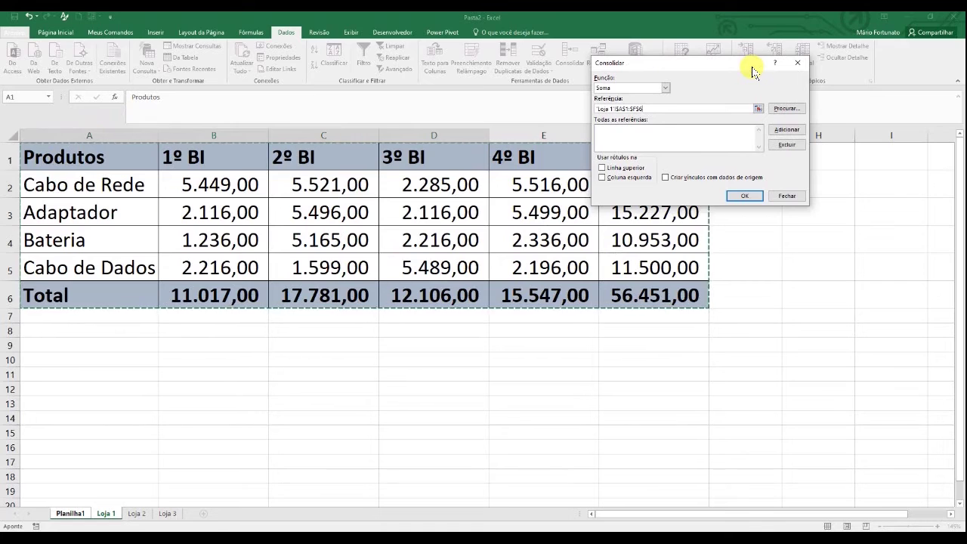
{"action": "left_click", "coordinate": [779, 132]}
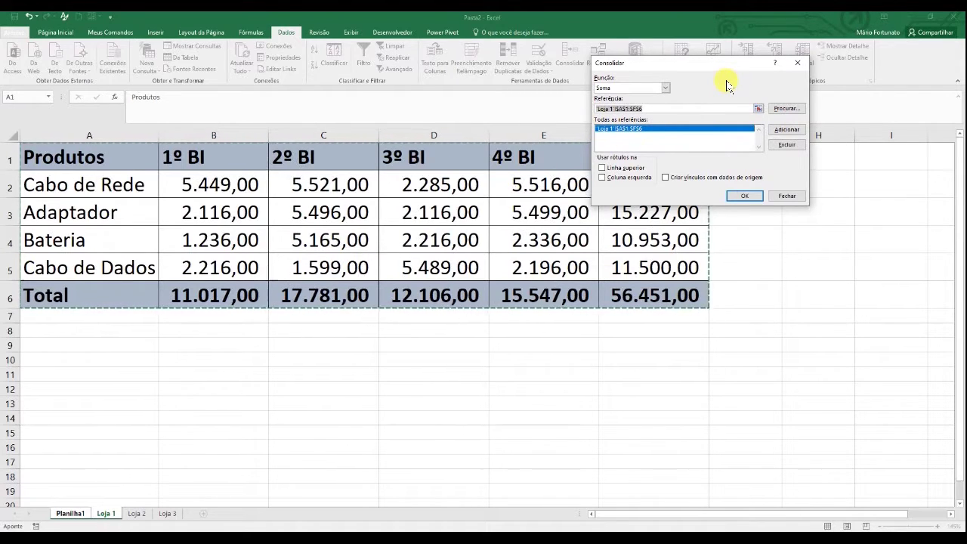
- Add the A1:F6 ranges of Loja 2 and Loja 3 as further Soma sources
{"action": "left_click", "coordinate": [137, 515]}
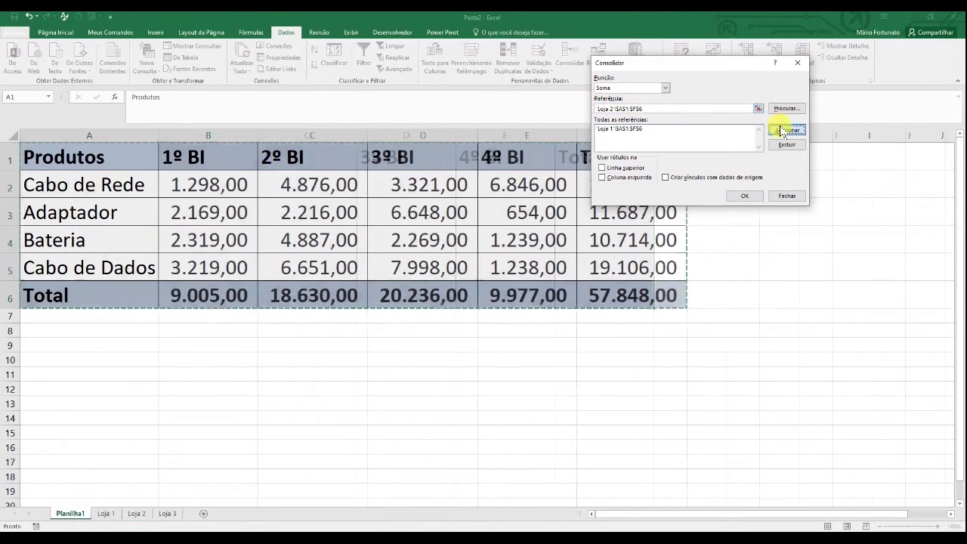
{"action": "left_click", "coordinate": [785, 130]}
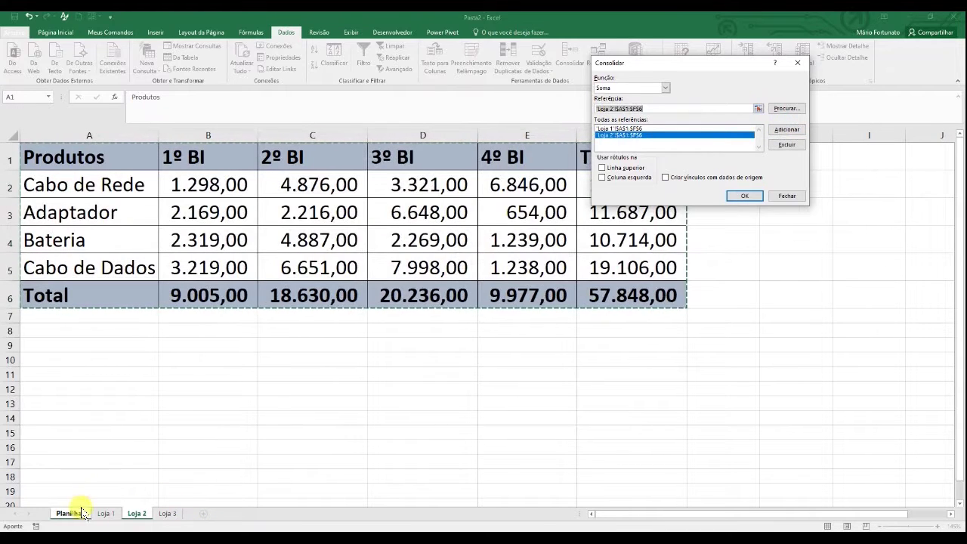
{"action": "left_click", "coordinate": [168, 513]}
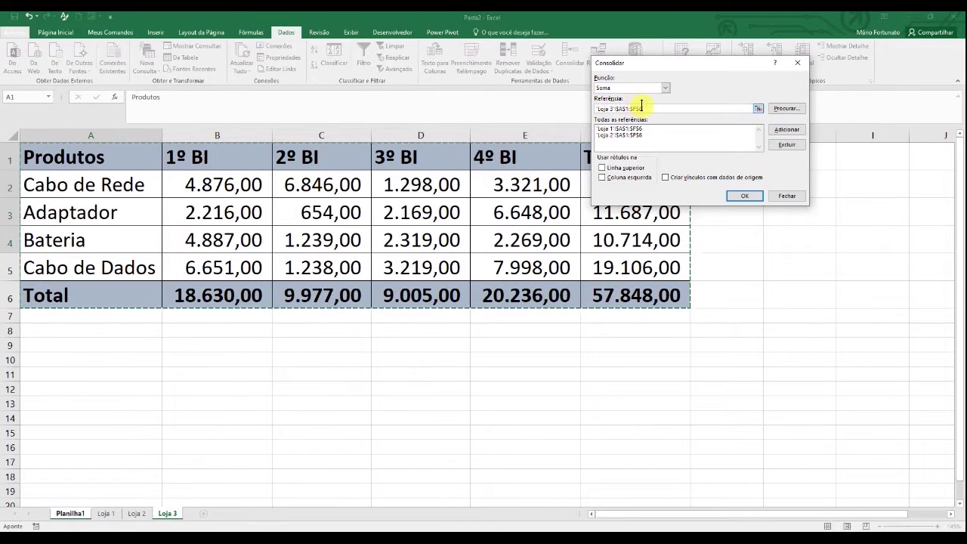
{"action": "left_click", "coordinate": [799, 131]}
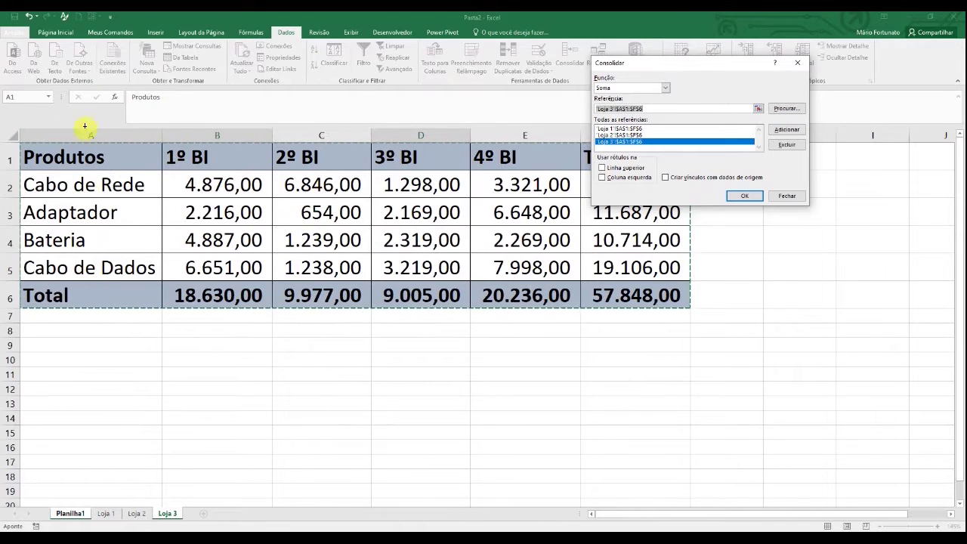
- Run the consolidation into Planilha1 using the top row as labels
{"action": "left_click", "coordinate": [621, 168]}
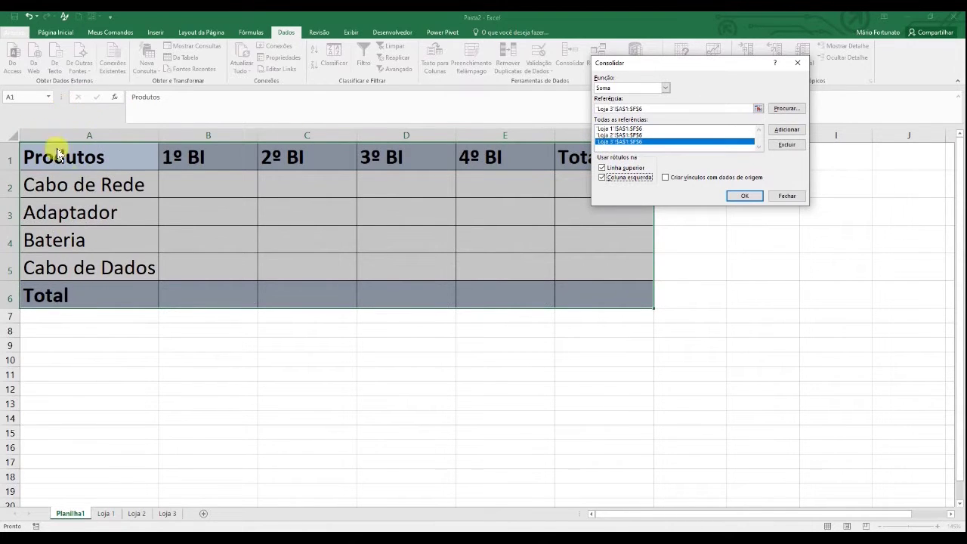
{"action": "left_click", "coordinate": [747, 197]}
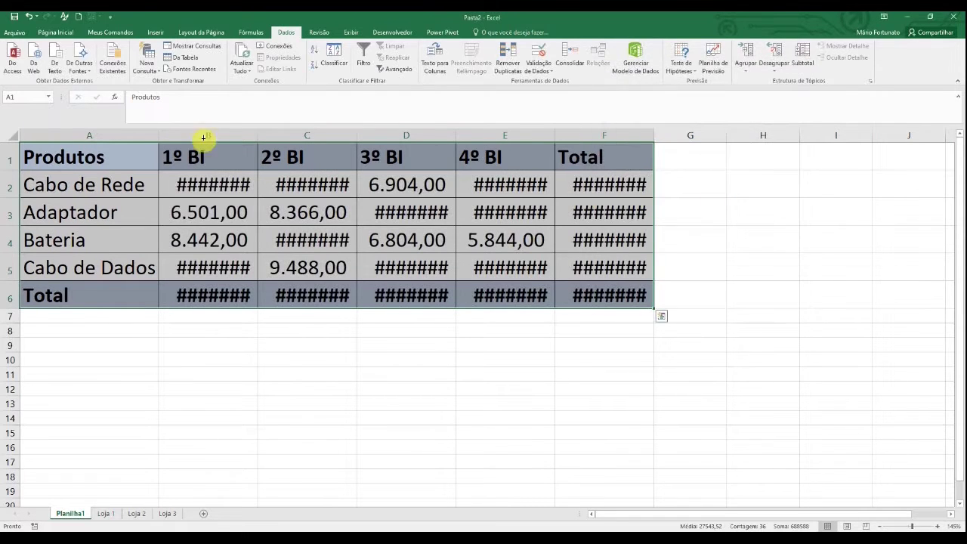
{"action": "left_click", "coordinate": [232, 346]}
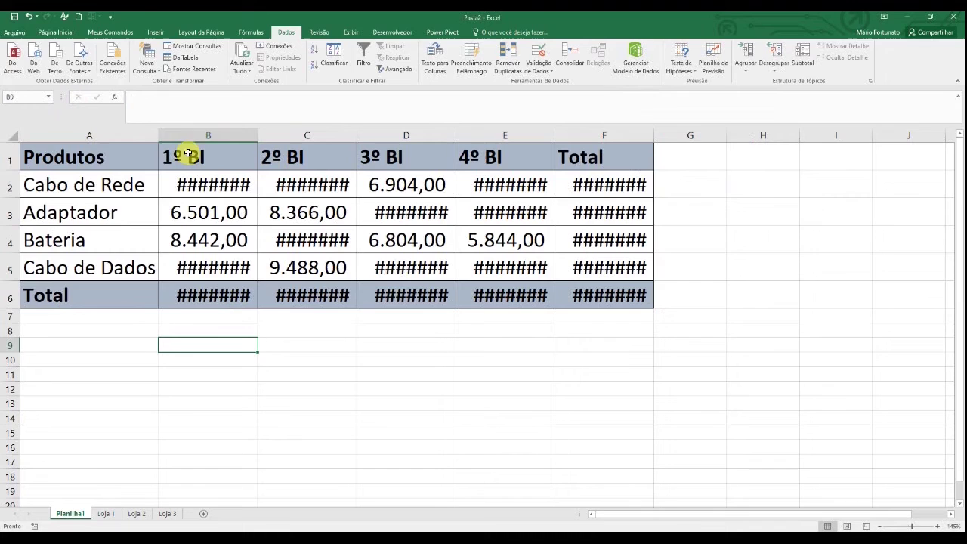
- Autofit columns B through F so every consolidated figure is visible
{"action": "double_click", "coordinate": [257, 135]}
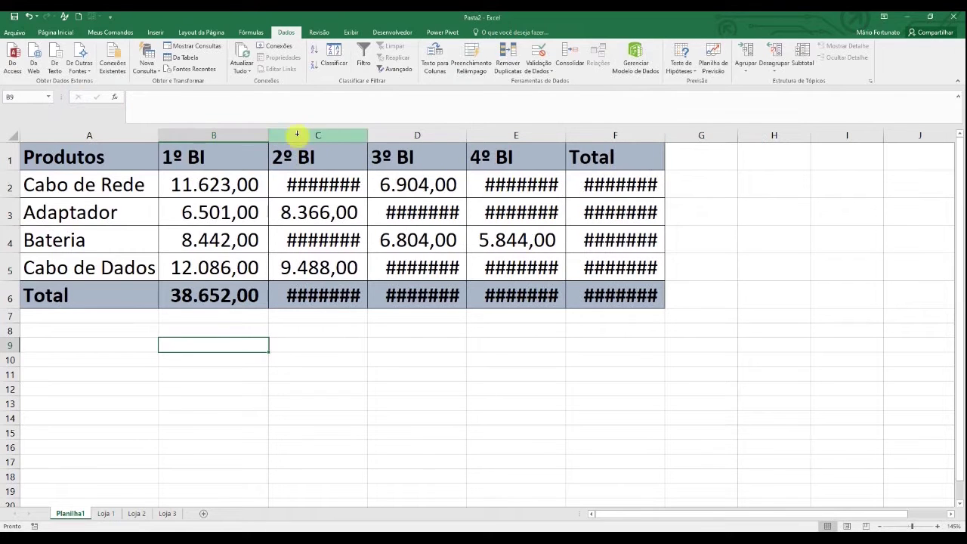
{"action": "double_click", "coordinate": [367, 135]}
{"action": "double_click", "coordinate": [477, 135]}
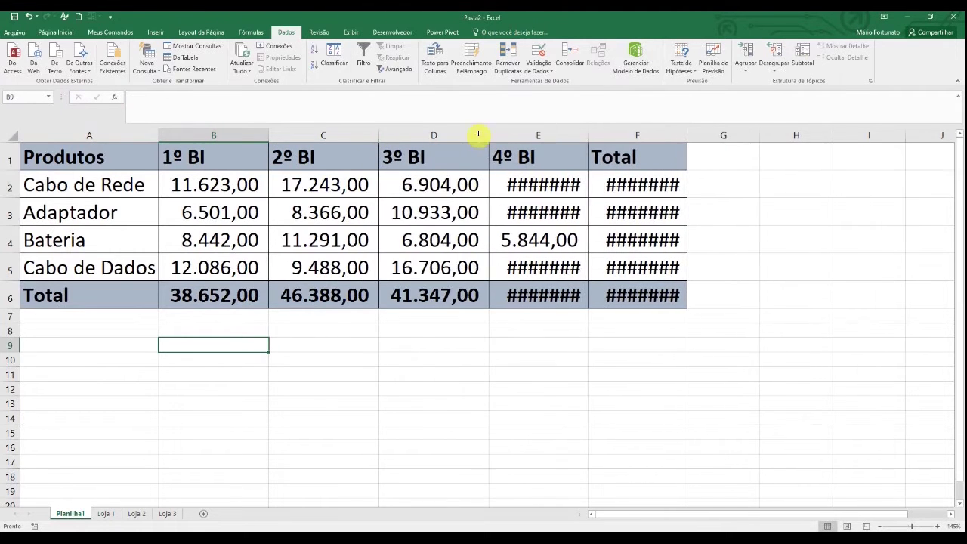
{"action": "double_click", "coordinate": [588, 135]}
{"action": "double_click", "coordinate": [697, 136]}
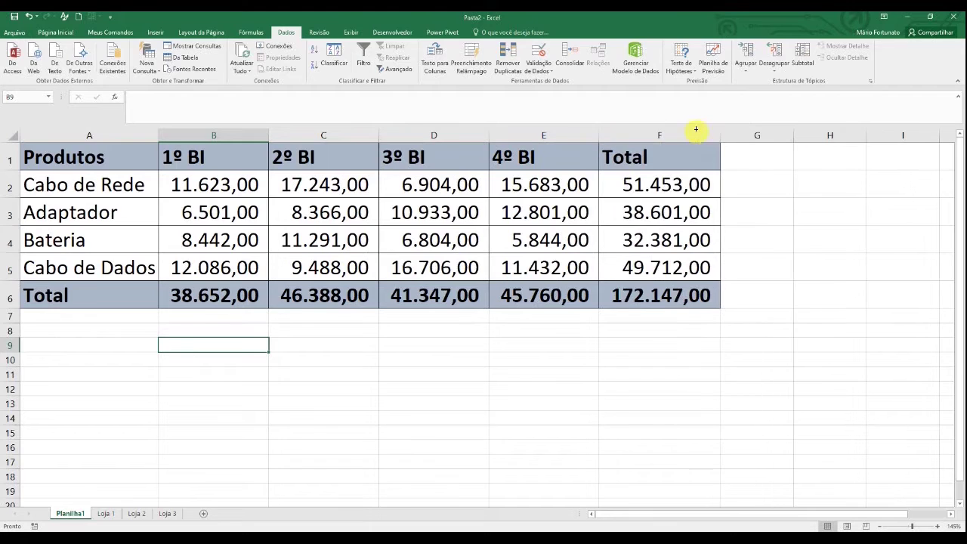
{"action": "left_click", "coordinate": [183, 189]}
- Compare Planilha1's row 2 sums against the Loja 1, Loja 2 and Loja 3 sheets
{"action": "left_click", "coordinate": [285, 189]}
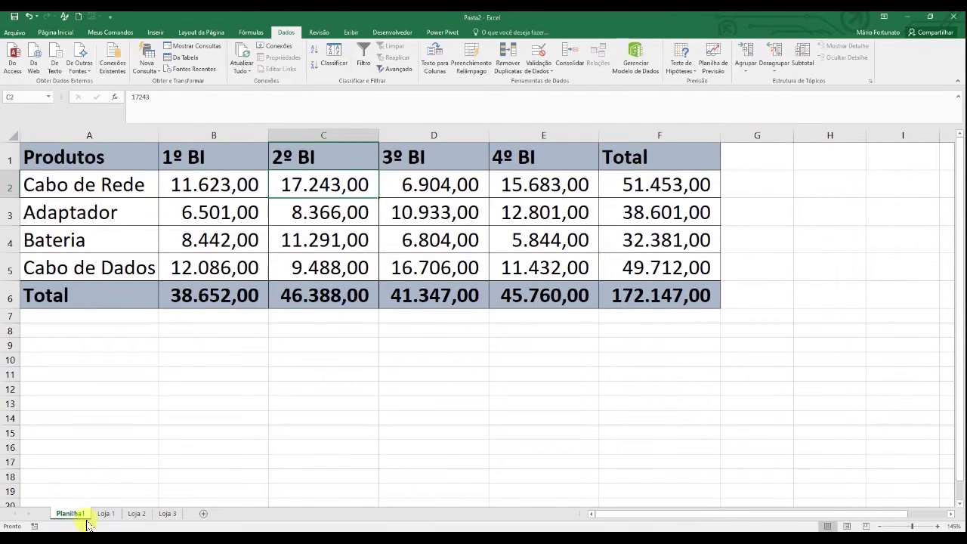
{"action": "left_click", "coordinate": [208, 188]}
{"action": "left_click", "coordinate": [304, 181]}
{"action": "left_click", "coordinate": [401, 184]}
{"action": "left_click", "coordinate": [534, 188]}
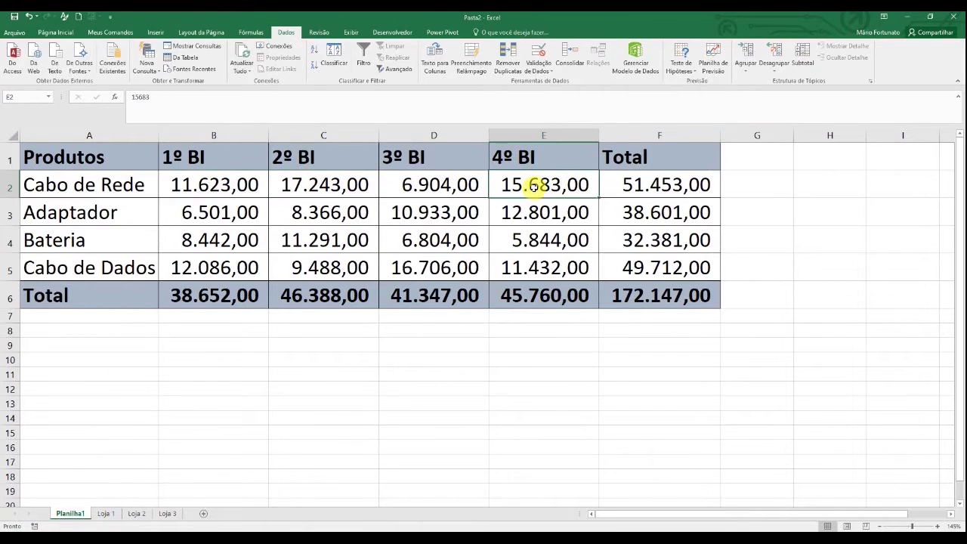
{"action": "left_click", "coordinate": [102, 515]}
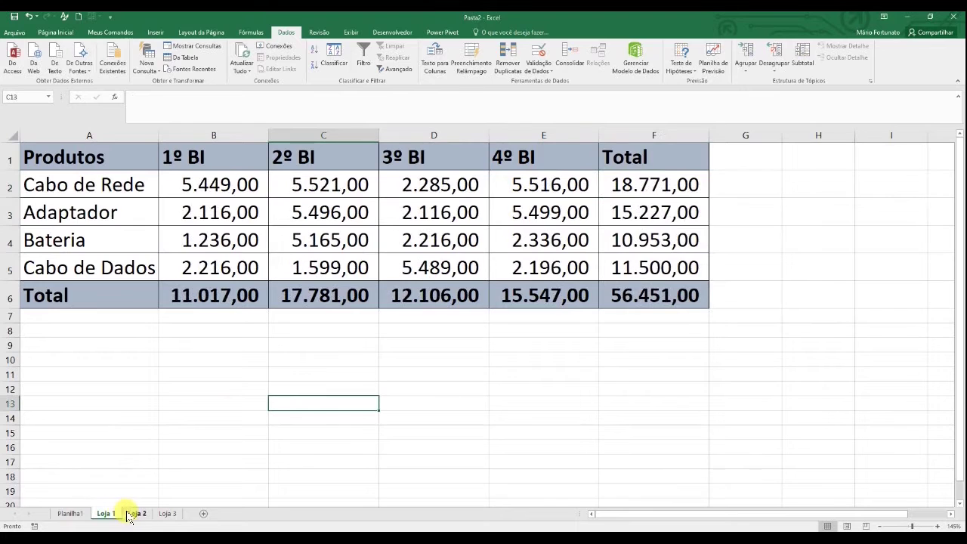
{"action": "left_click", "coordinate": [130, 515]}
{"action": "left_click", "coordinate": [158, 515]}
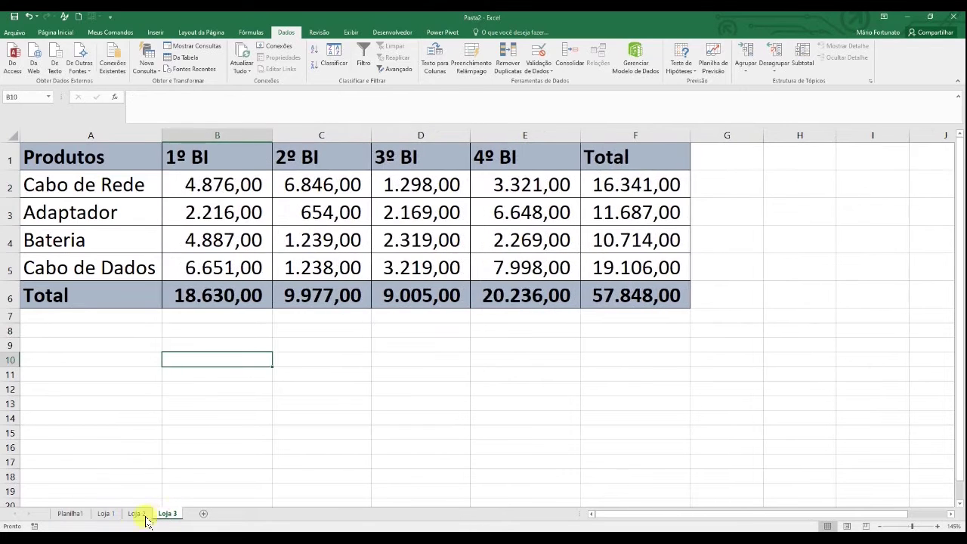
{"action": "left_click", "coordinate": [71, 517]}
- Recheck the Cabo de Rede, Adaptador and Bateria sums against the store sheets
{"action": "left_click", "coordinate": [193, 180]}
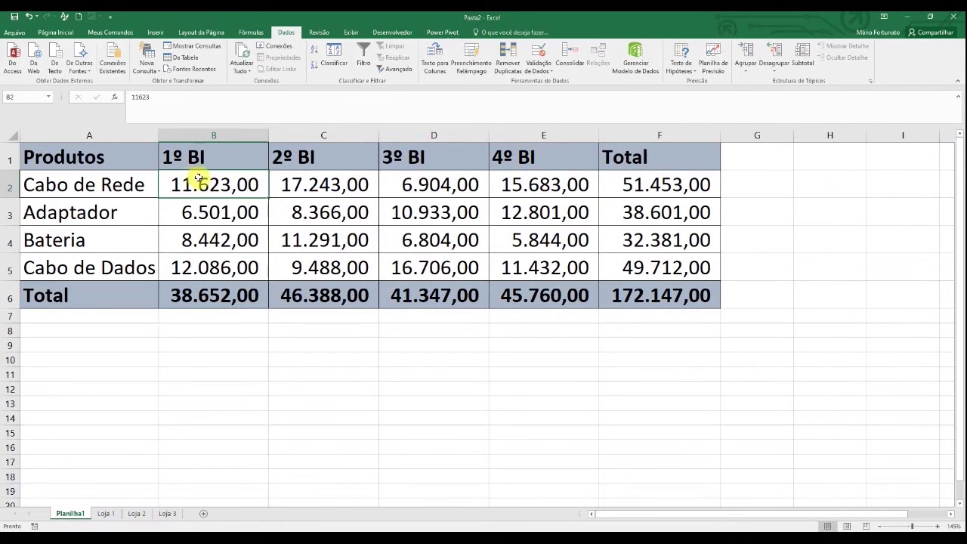
{"action": "left_click", "coordinate": [279, 182]}
{"action": "left_click", "coordinate": [295, 209]}
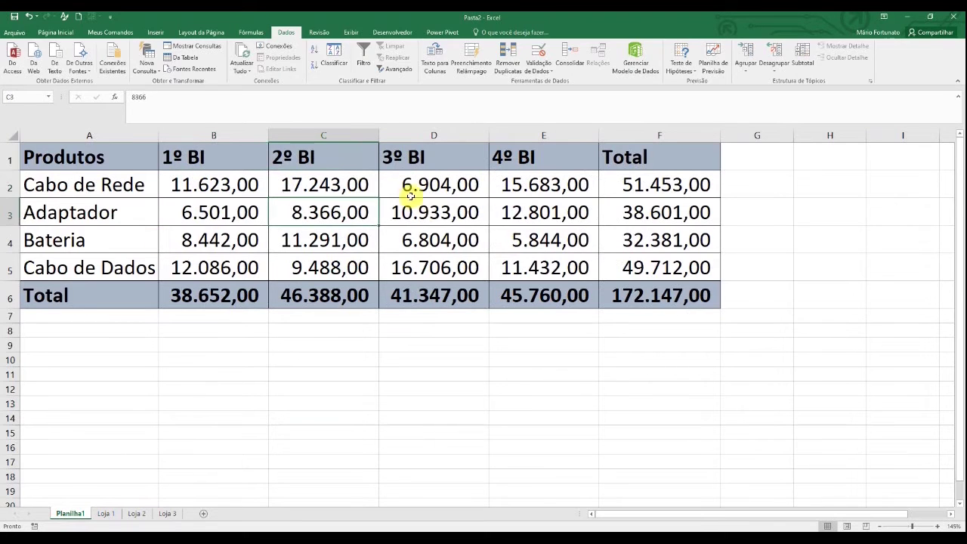
{"action": "left_click", "coordinate": [291, 230]}
{"action": "left_click", "coordinate": [112, 514]}
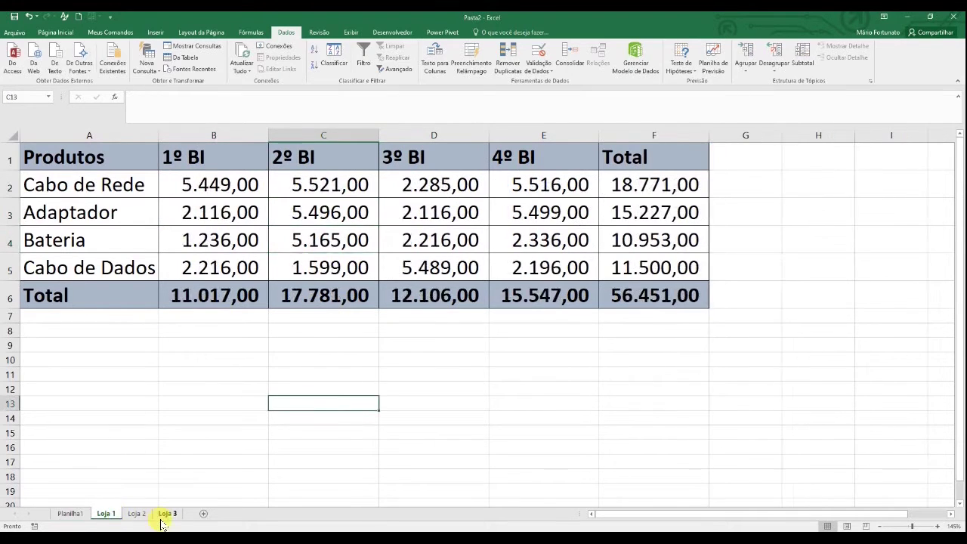
{"action": "left_click", "coordinate": [164, 514]}
{"action": "left_click", "coordinate": [136, 515]}
{"action": "left_click", "coordinate": [113, 514]}
{"action": "left_click", "coordinate": [82, 514]}
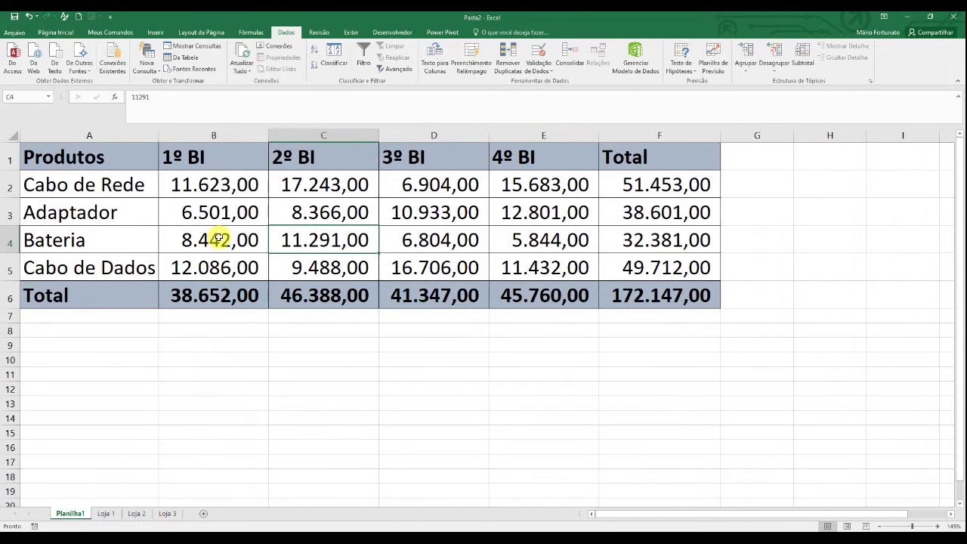
{"action": "left_click", "coordinate": [214, 188]}
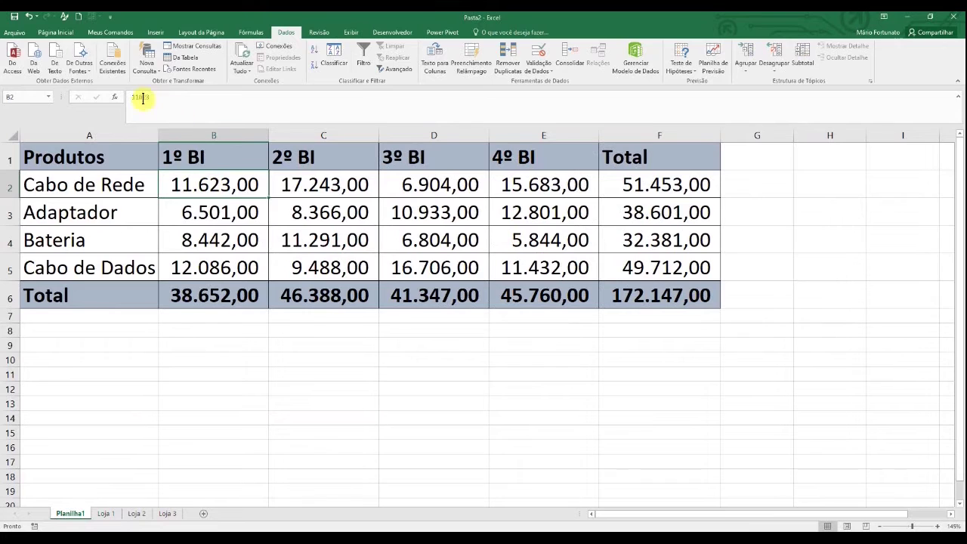
{"action": "left_click", "coordinate": [314, 184]}
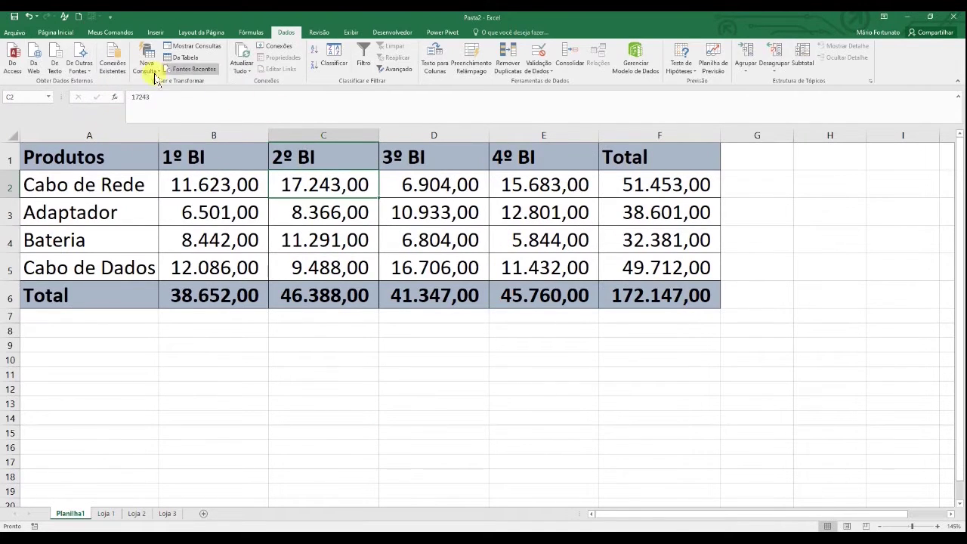
{"action": "left_click", "coordinate": [407, 183]}
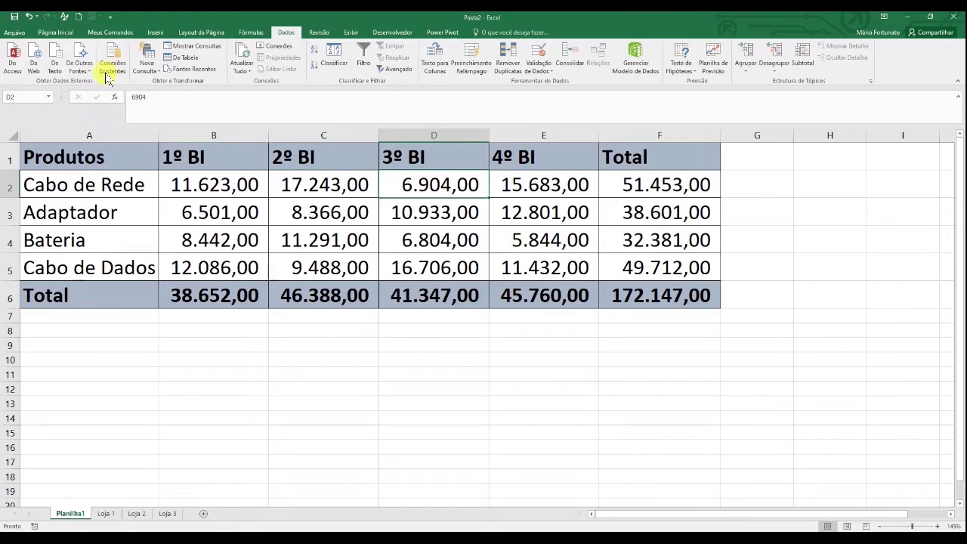
{"action": "left_click", "coordinate": [515, 190]}
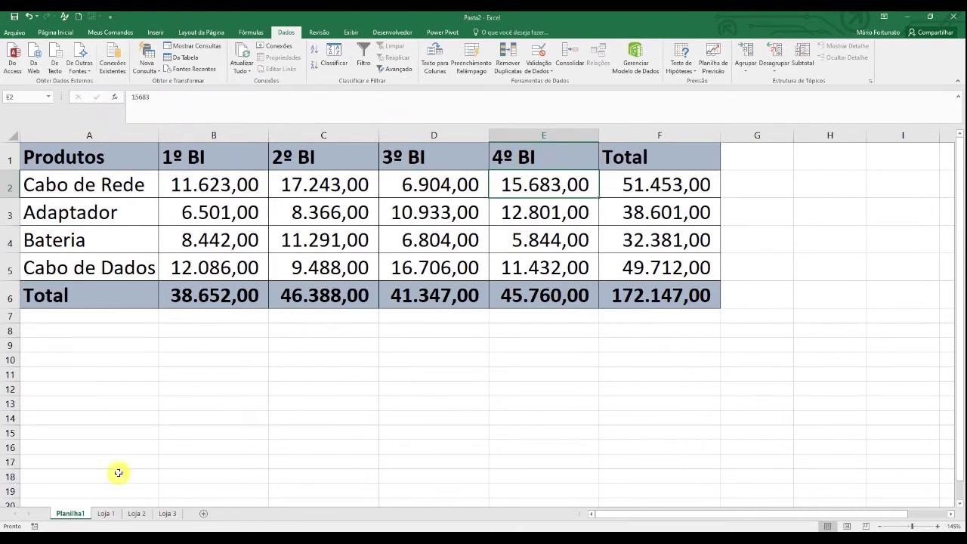
- Change Loja 1's Bateria 1º BI cell B4 to 5548 and check Planilha1's sum
{"action": "left_click", "coordinate": [107, 514]}
{"action": "left_click", "coordinate": [237, 241]}
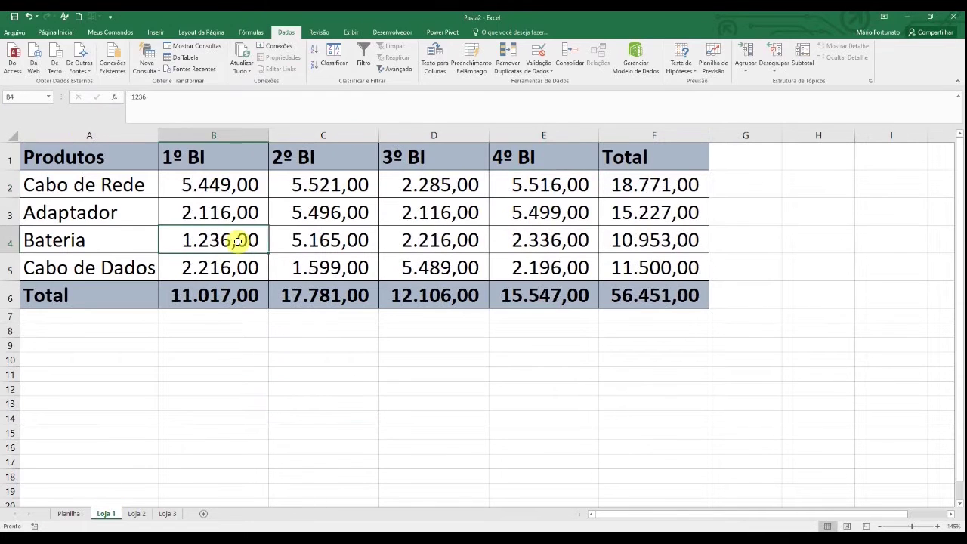
{"action": "type", "text": "5548"}
{"action": "key", "text": "Return"}
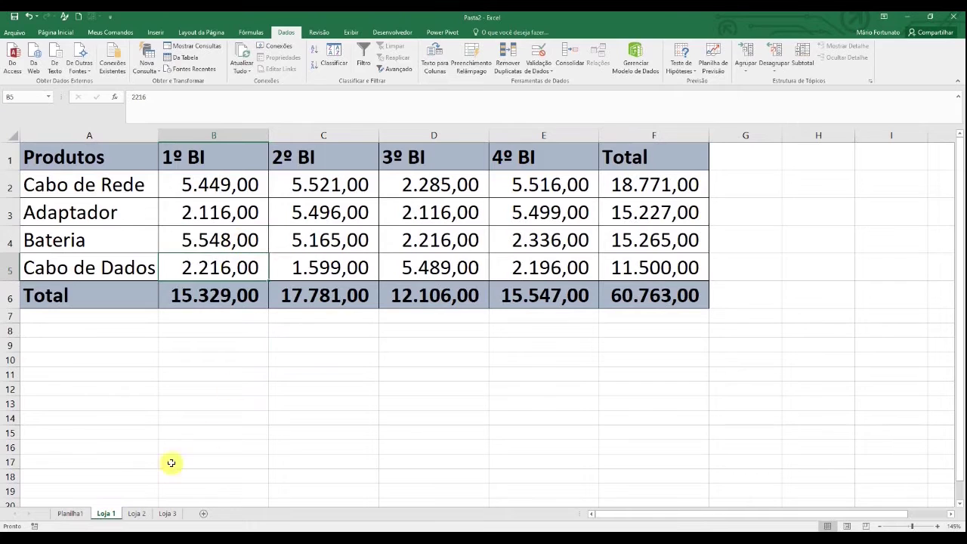
{"action": "left_click", "coordinate": [79, 514]}
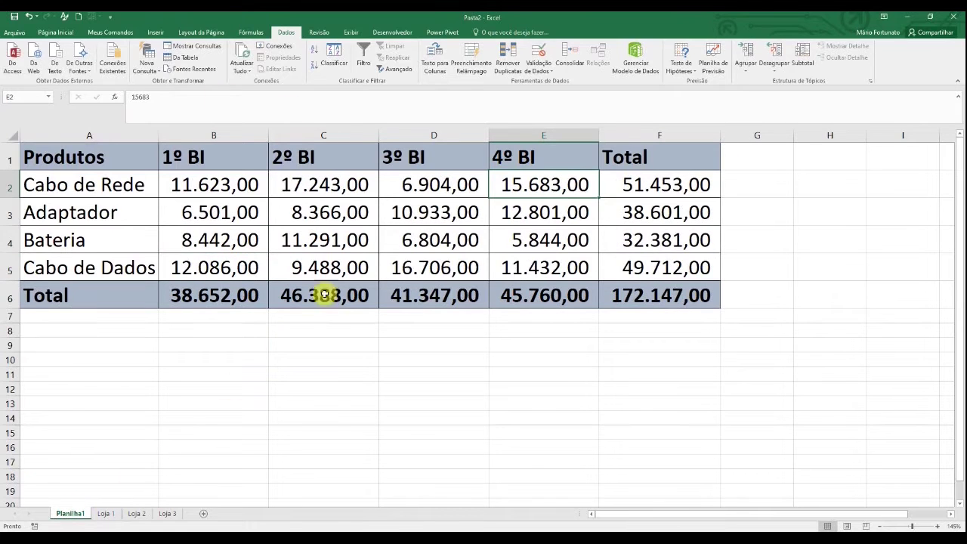
{"action": "left_click", "coordinate": [185, 240]}
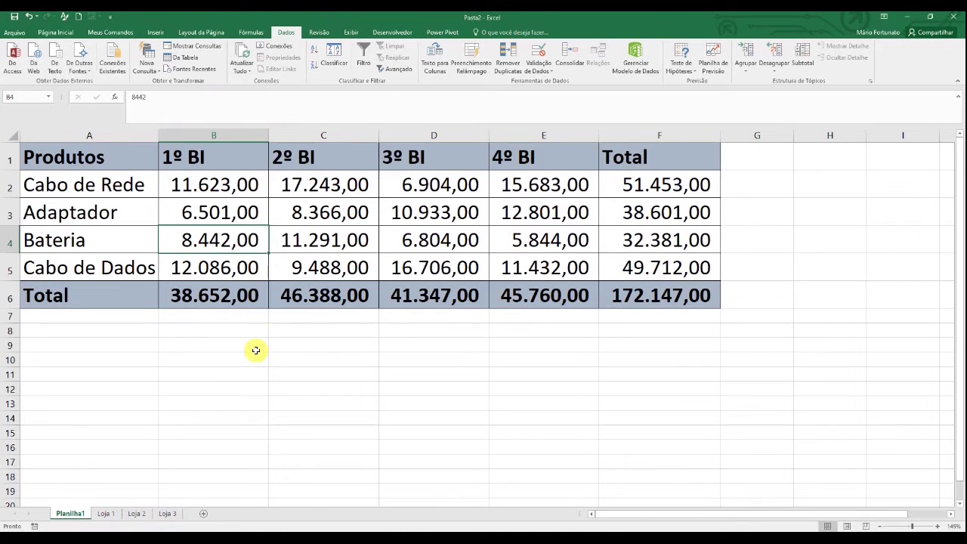
- Erase the figures in B2:F5 on Planilha1 and reselect the whole table A1:F6
{"action": "left_click", "coordinate": [71, 162]}
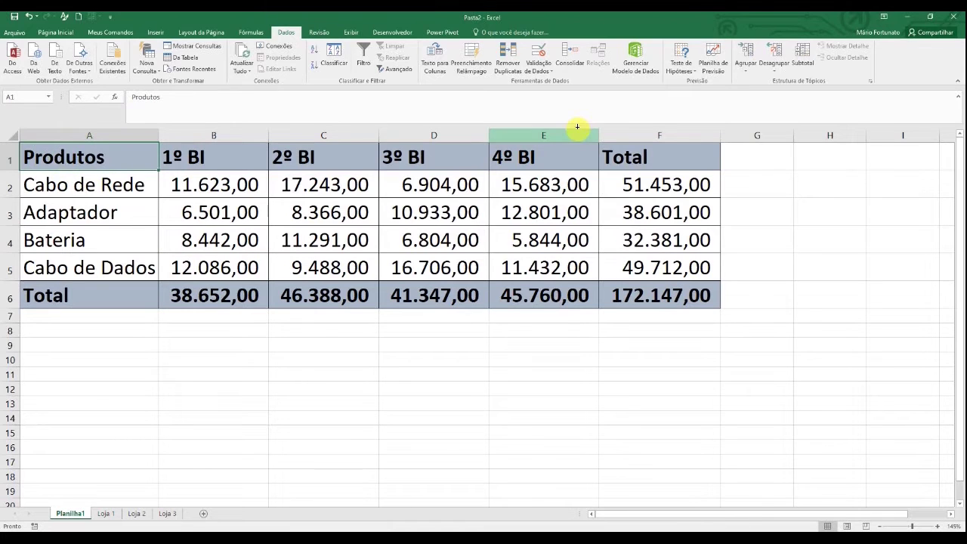
{"action": "left_click_drag", "start_coordinate": [72, 155], "coordinate": [80, 288]}
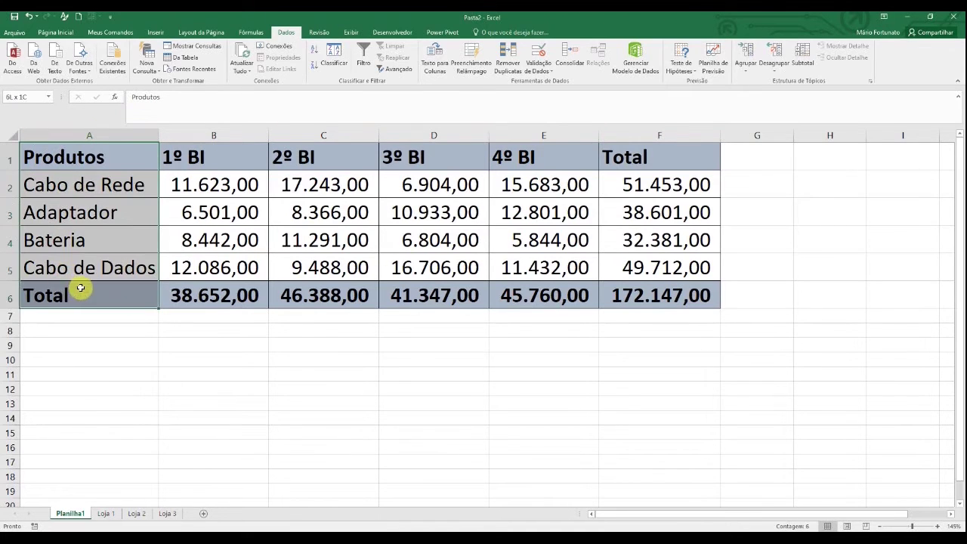
{"action": "left_click", "coordinate": [233, 185]}
{"action": "mouse_move", "coordinate": [231, 219]}
{"action": "left_mouse_down"}
{"action": "mouse_move", "coordinate": [653, 267]}
{"action": "mouse_move", "coordinate": [233, 294]}
{"action": "left_mouse_up"}
{"action": "key", "text": "Delete"}
{"action": "key", "text": "Delete"}
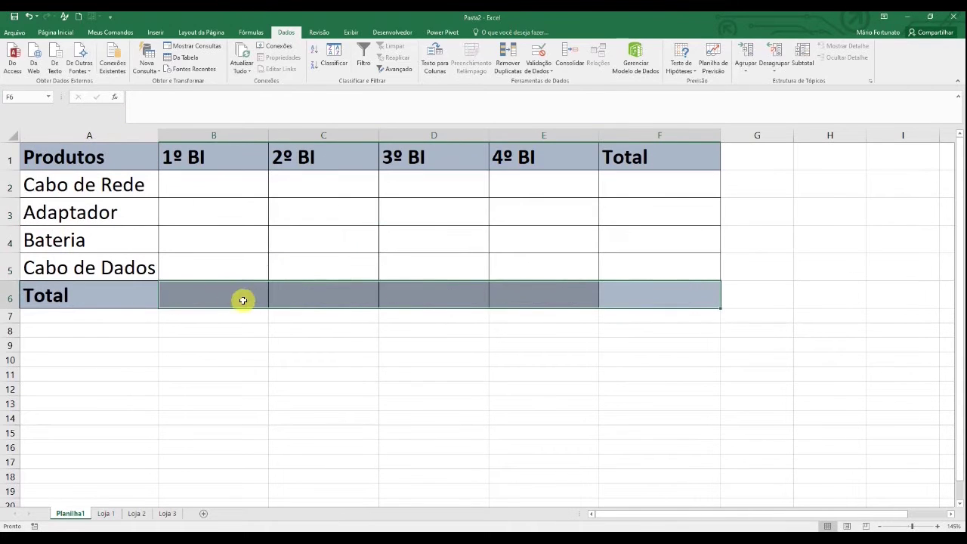
{"action": "left_click", "coordinate": [201, 380]}
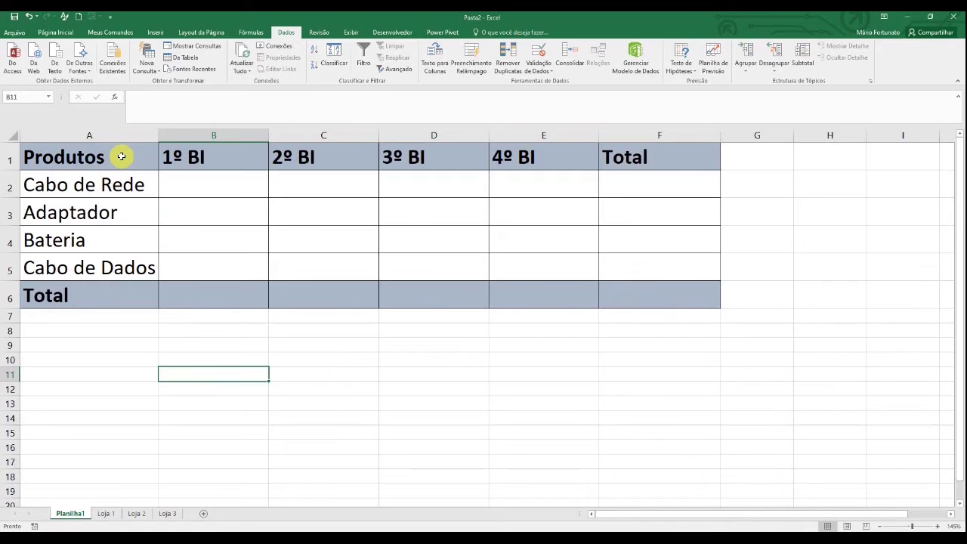
{"action": "mouse_move", "coordinate": [104, 156]}
{"action": "left_mouse_down"}
{"action": "mouse_move", "coordinate": [466, 285]}
{"action": "mouse_move", "coordinate": [658, 290]}
{"action": "left_mouse_up"}
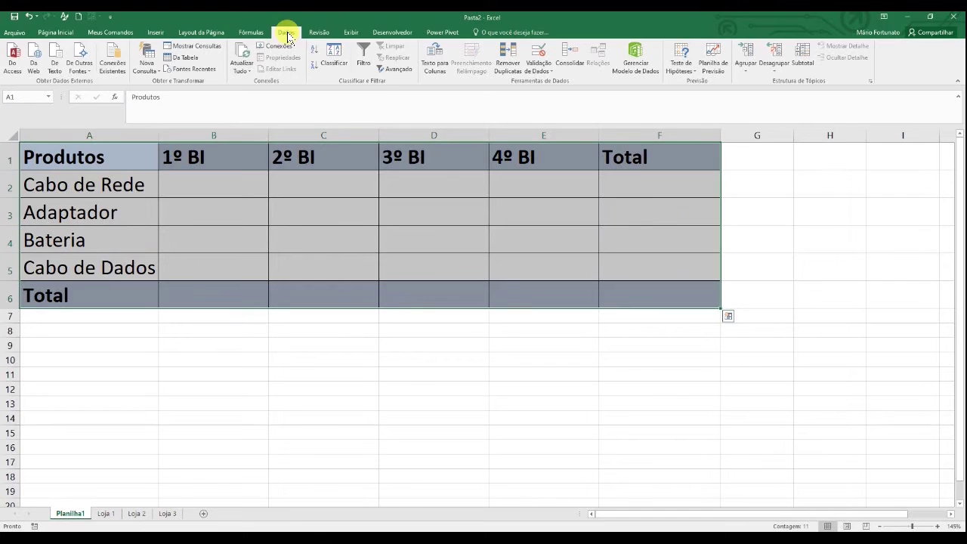
- Reopen Consolidar and delete the Loja 3, Loja 2 and Loja 1 references
{"action": "left_click", "coordinate": [572, 63]}
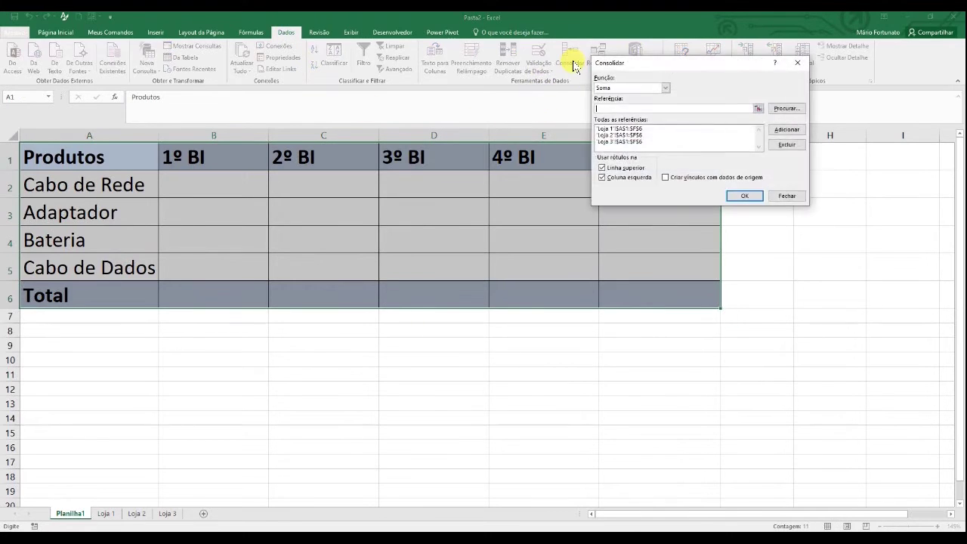
{"action": "left_click", "coordinate": [647, 142]}
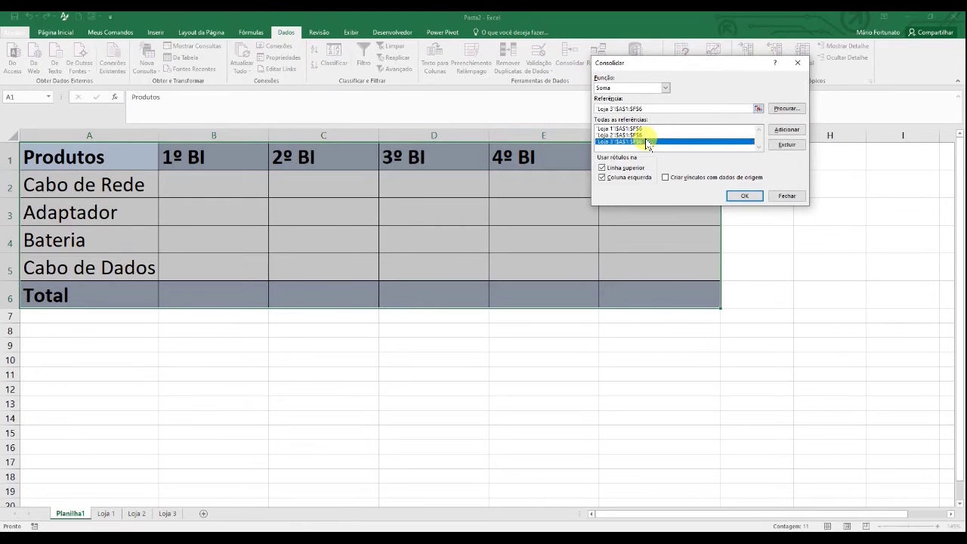
{"action": "left_click", "coordinate": [784, 145]}
{"action": "left_click", "coordinate": [690, 136]}
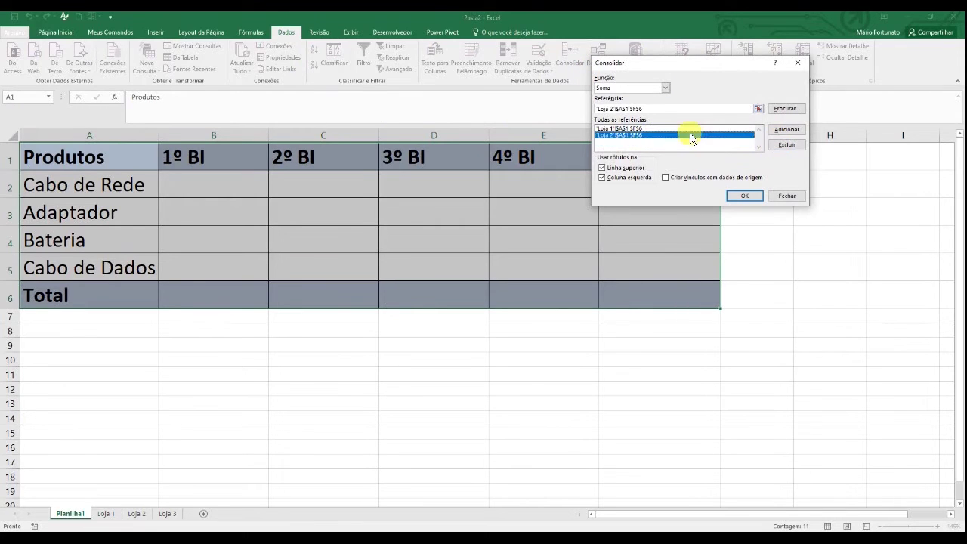
{"action": "left_click", "coordinate": [778, 145]}
{"action": "left_click", "coordinate": [703, 129]}
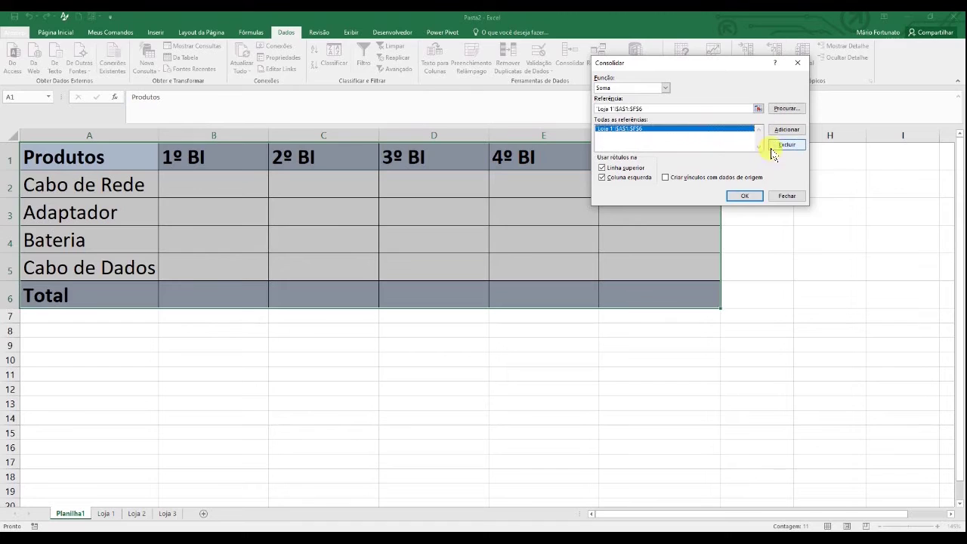
{"action": "left_click", "coordinate": [778, 144]}
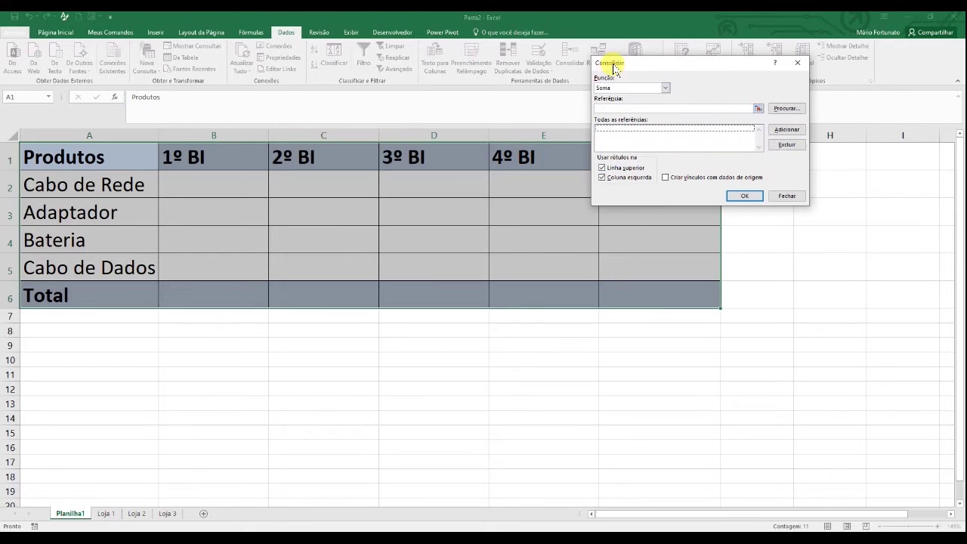
{"action": "left_click", "coordinate": [758, 110]}
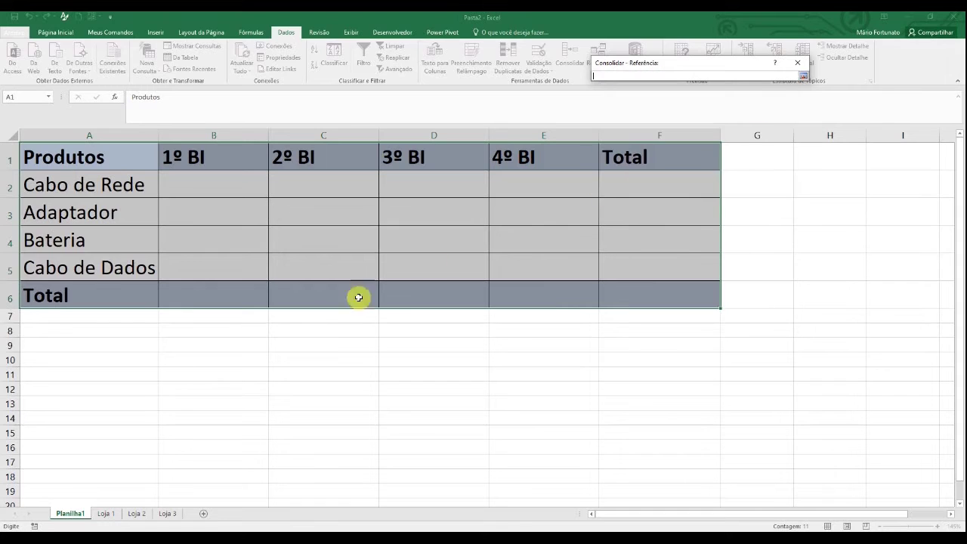
- Re-add the A1:F6 ranges of Loja 1, Loja 2 and Loja 3 as sources
{"action": "left_click", "coordinate": [106, 513]}
{"action": "mouse_move", "coordinate": [75, 157]}
{"action": "left_mouse_down"}
{"action": "mouse_move", "coordinate": [516, 297]}
{"action": "mouse_move", "coordinate": [629, 290]}
{"action": "left_mouse_up"}
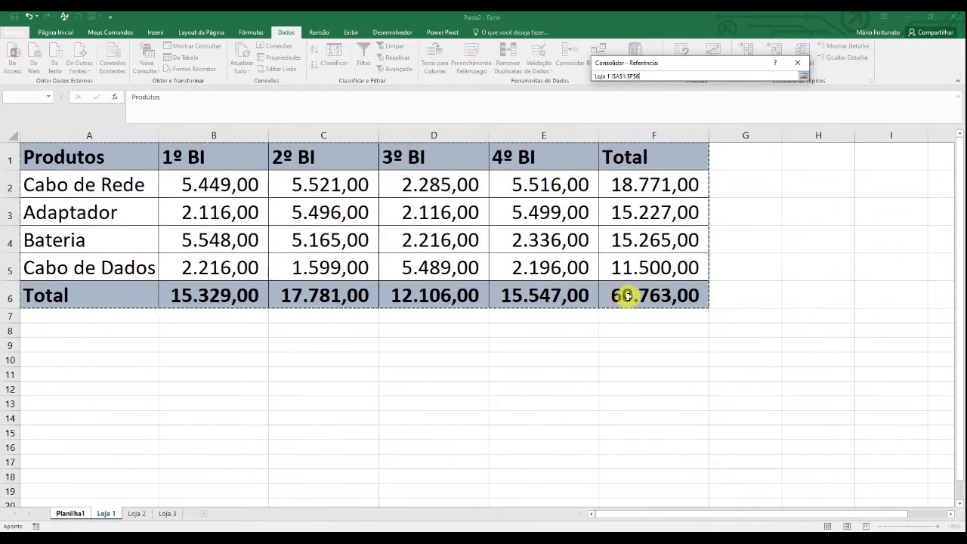
{"action": "key", "text": "Return"}
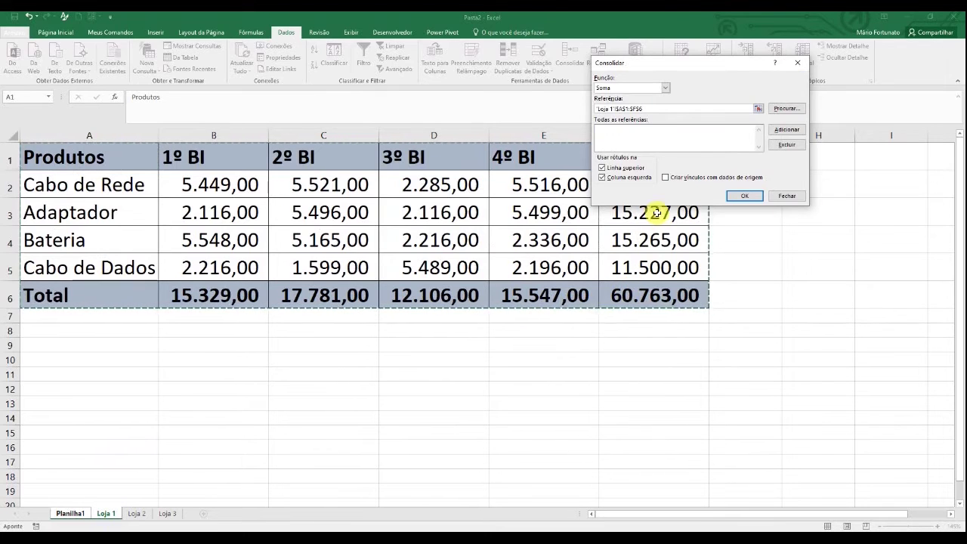
{"action": "left_click", "coordinate": [790, 133]}
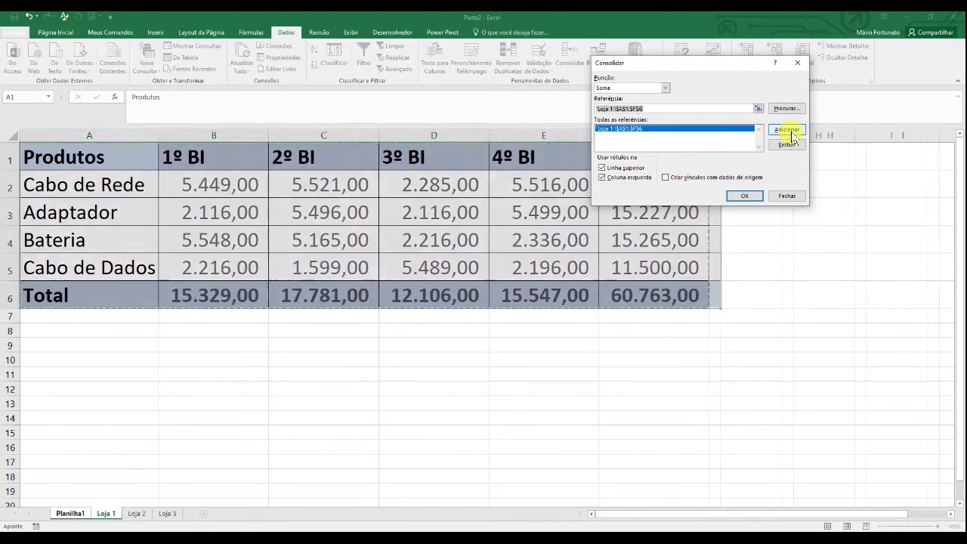
{"action": "left_click", "coordinate": [136, 513]}
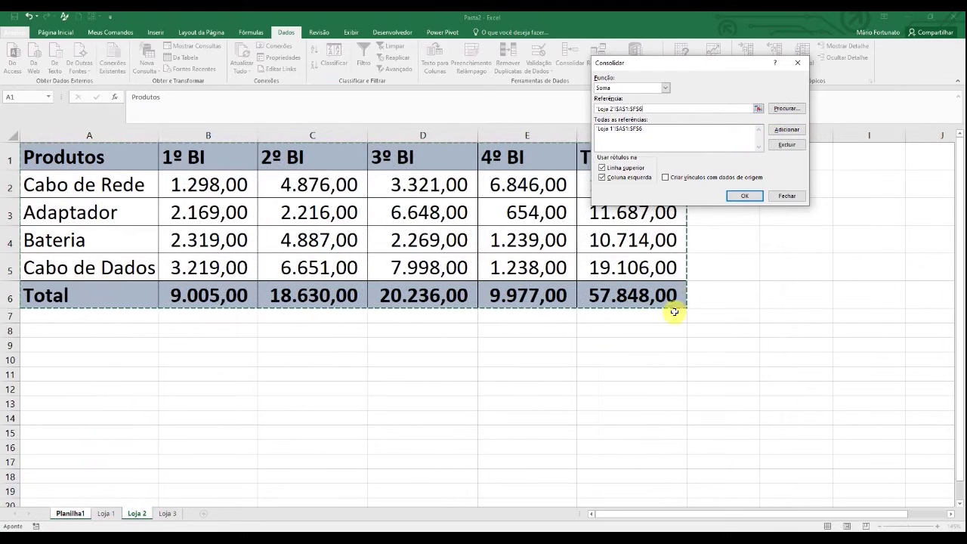
{"action": "left_click", "coordinate": [800, 133]}
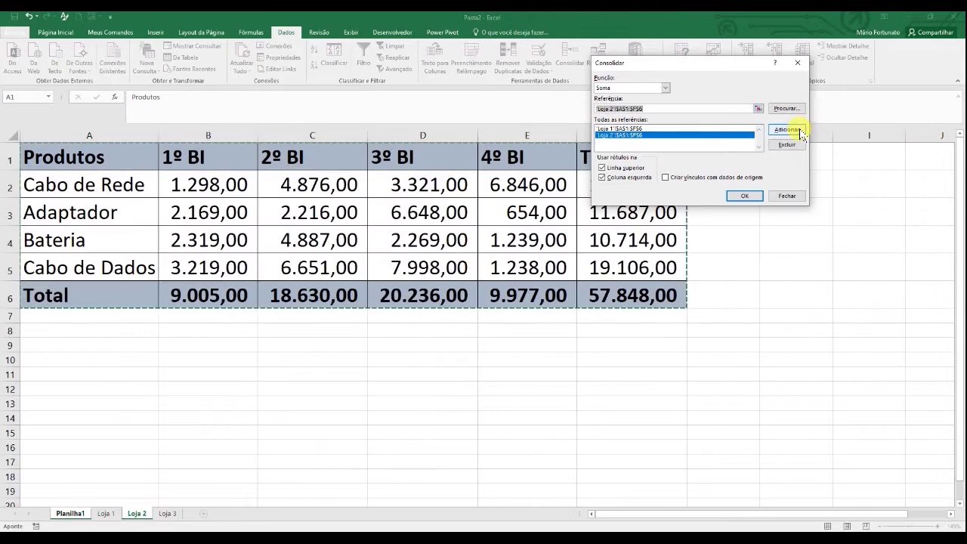
{"action": "left_click", "coordinate": [166, 514]}
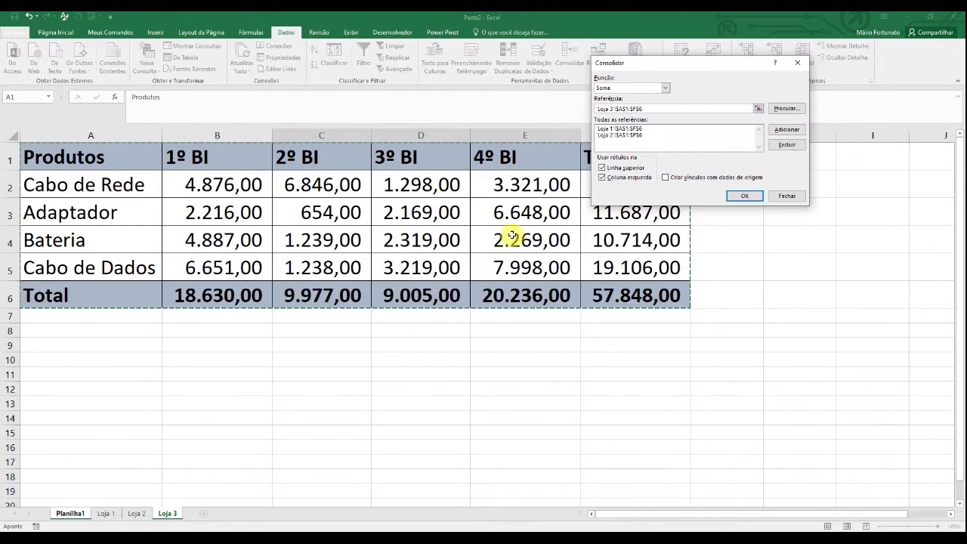
{"action": "left_click", "coordinate": [786, 133]}
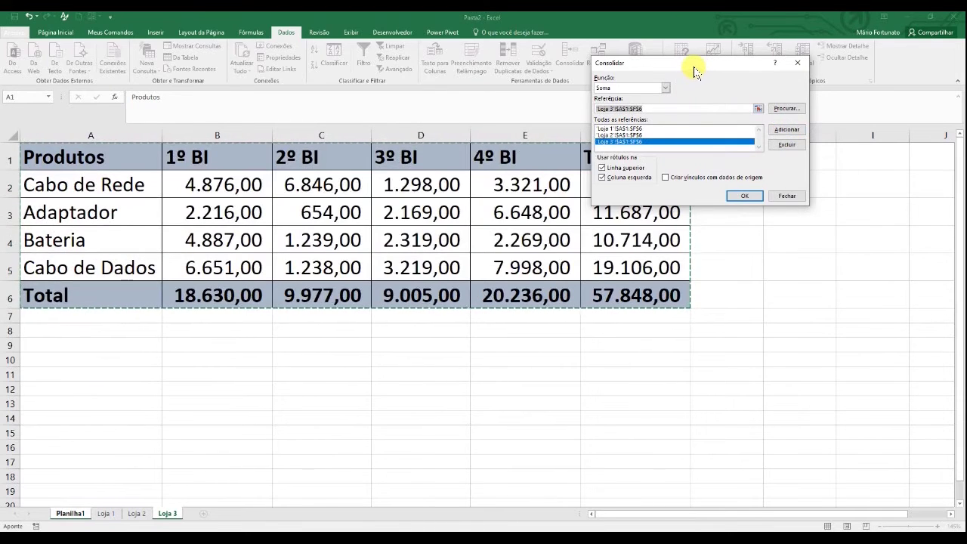
- Turn on Criar vínculos com dados de origem in the Consolidar dialog
{"action": "left_click_drag", "start_coordinate": [693, 67], "coordinate": [703, 187]}
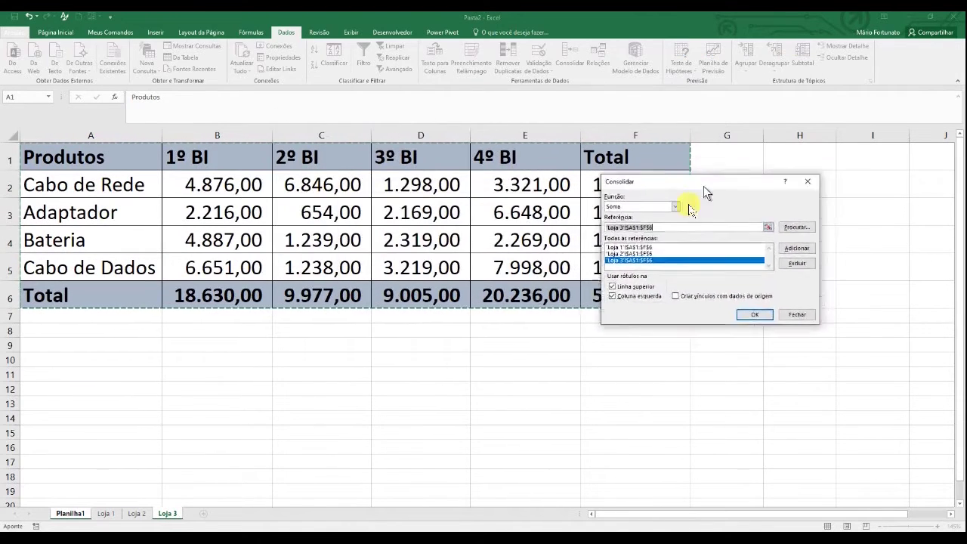
{"action": "left_click_drag", "start_coordinate": [704, 190], "coordinate": [440, 312]}
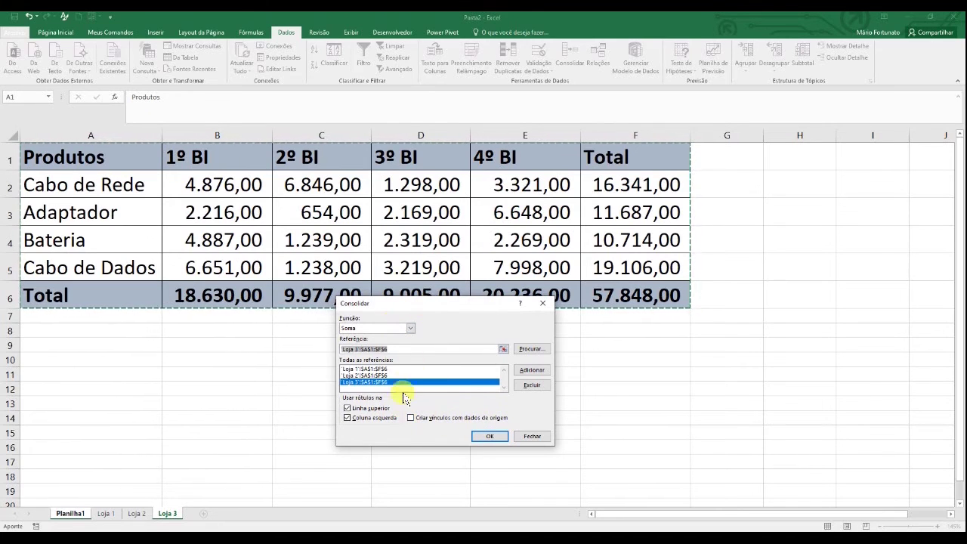
{"action": "left_click", "coordinate": [412, 420]}
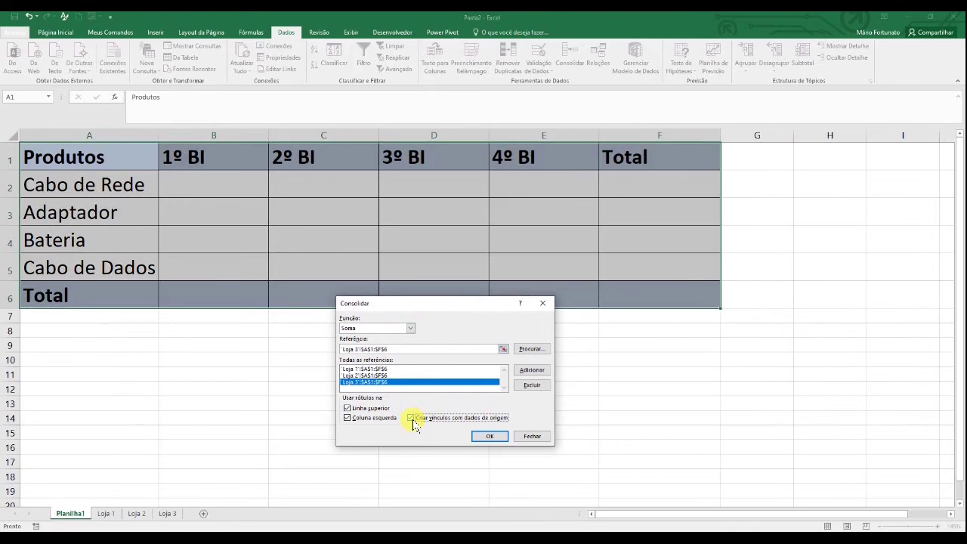
- Run the linked consolidation into Planilha1 and inspect the SOMA formulas in C5, D5 and D13
{"action": "left_click", "coordinate": [491, 442]}
{"action": "left_click", "coordinate": [301, 337]}
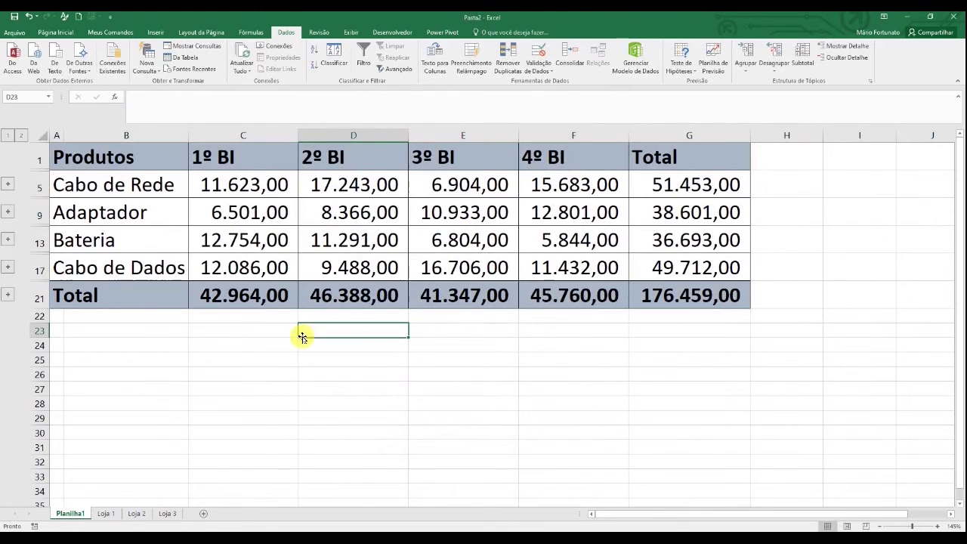
{"action": "left_click", "coordinate": [270, 185]}
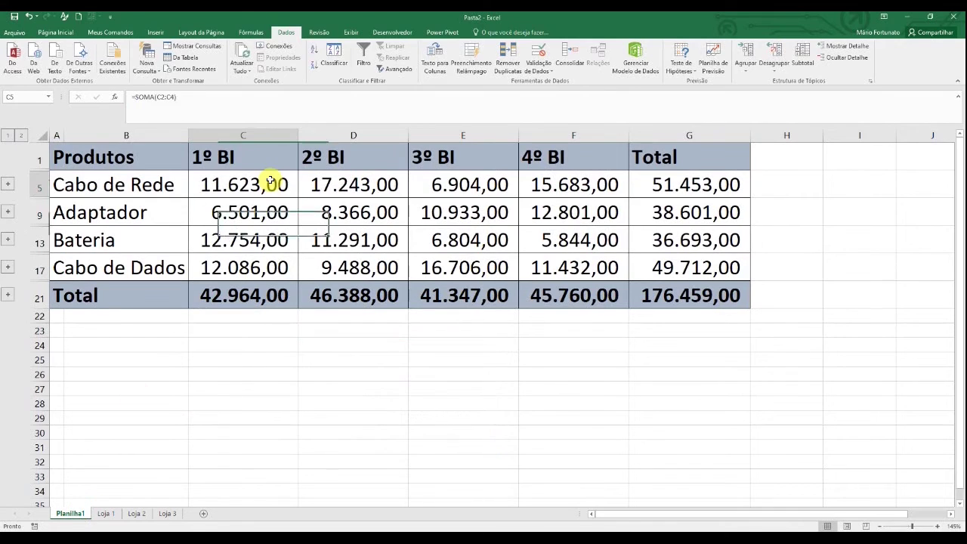
{"action": "left_click", "coordinate": [188, 96]}
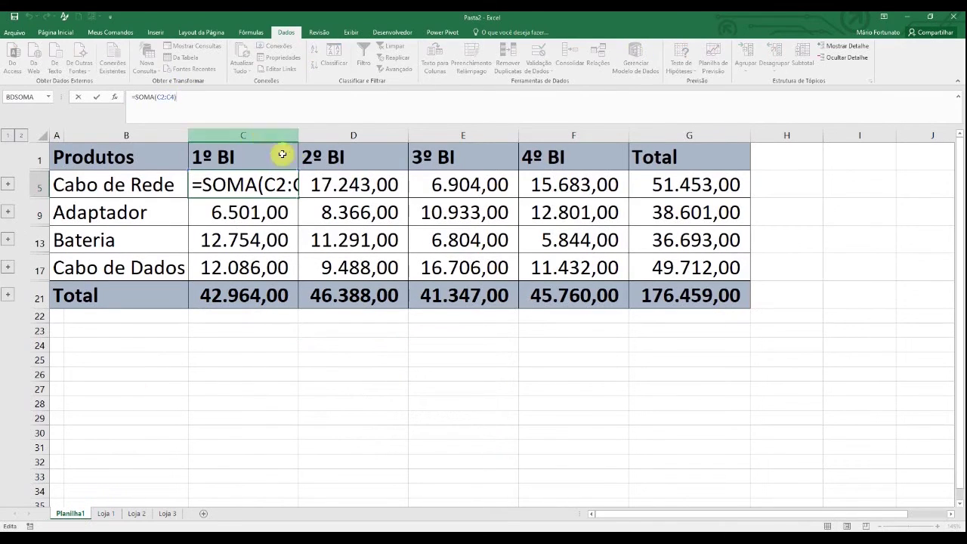
{"action": "key", "text": "Escape"}
{"action": "left_click", "coordinate": [333, 191]}
{"action": "left_click", "coordinate": [367, 239]}
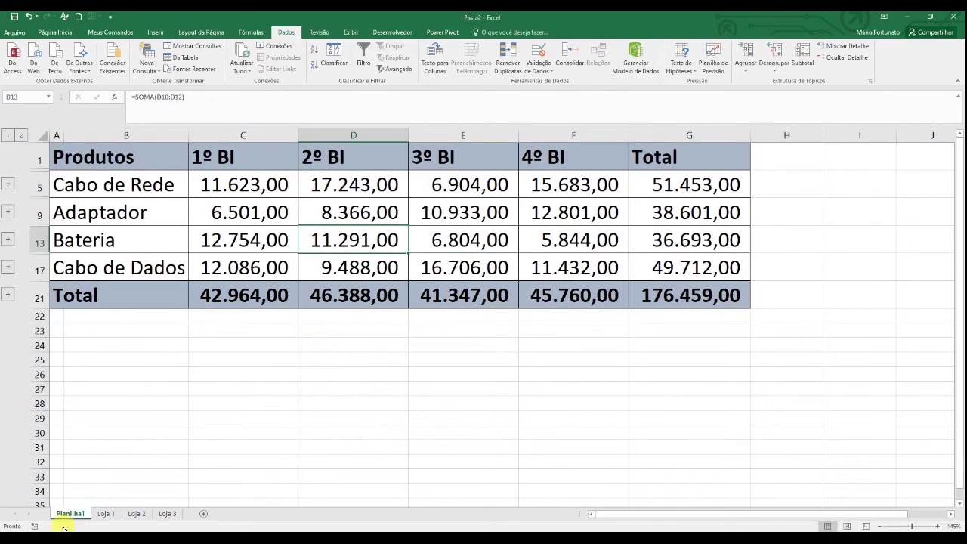
- Review the source figures on the Loja 1 and Loja 2 sheets
{"action": "left_click", "coordinate": [100, 515]}
{"action": "left_click", "coordinate": [295, 183]}
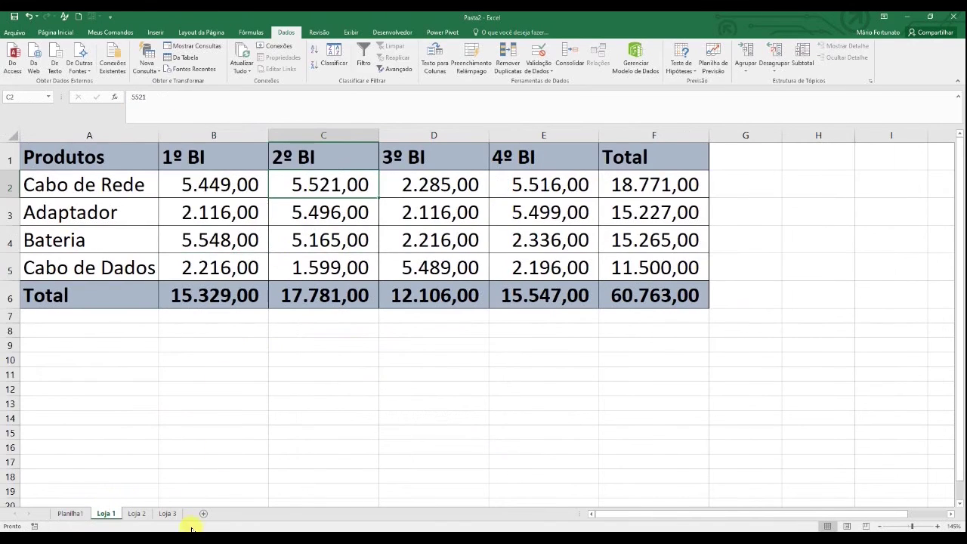
{"action": "left_click", "coordinate": [138, 515]}
{"action": "left_click", "coordinate": [66, 514]}
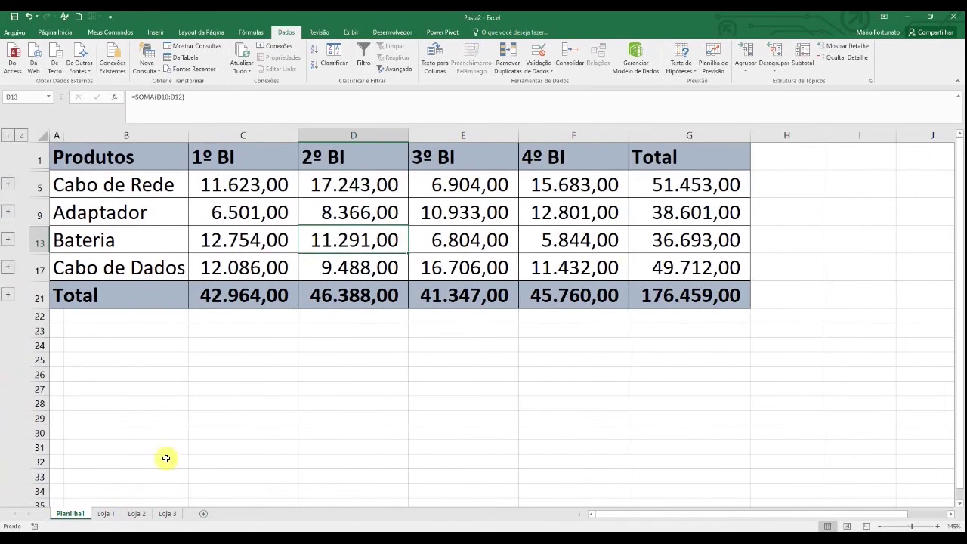
- Set Loja 1's Cabo de Rede 1º BI (B2) to 5 and verify Planilha1's C5 becomes 6.179,00
{"action": "left_click", "coordinate": [106, 514]}
{"action": "left_click", "coordinate": [231, 182]}
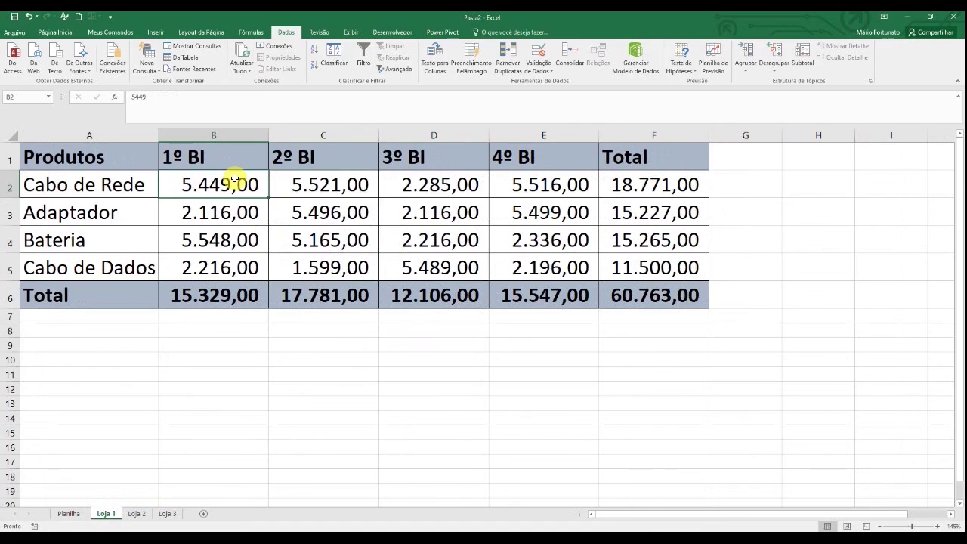
{"action": "type", "text": "5"}
{"action": "key", "text": "Return"}
{"action": "left_click", "coordinate": [151, 472]}
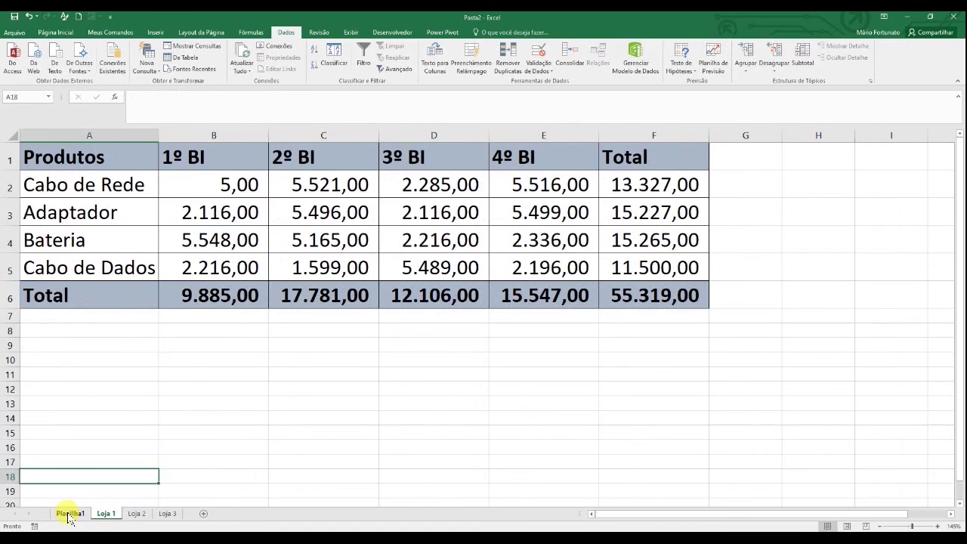
{"action": "left_click", "coordinate": [69, 513]}
{"action": "left_click", "coordinate": [259, 183]}
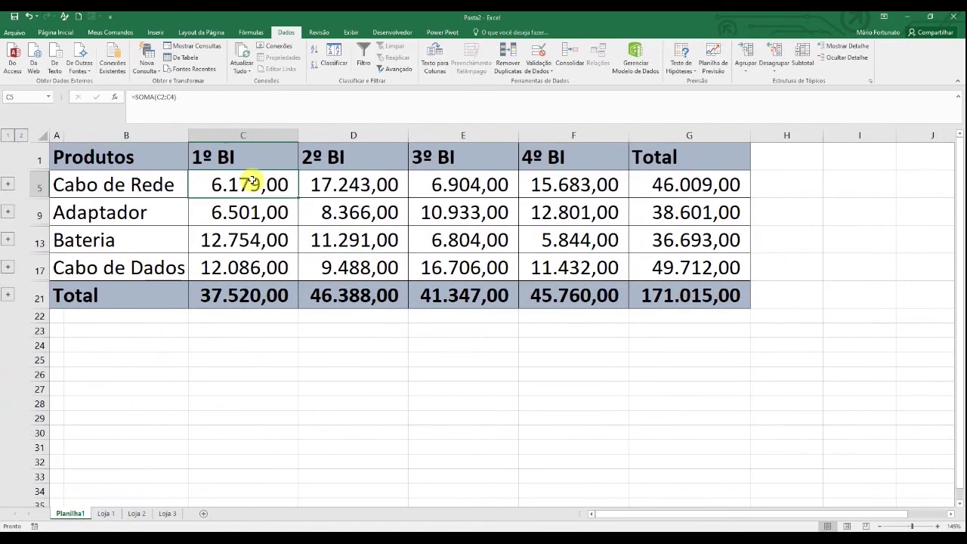
{"action": "left_click", "coordinate": [210, 97]}
{"action": "key", "text": "Escape"}
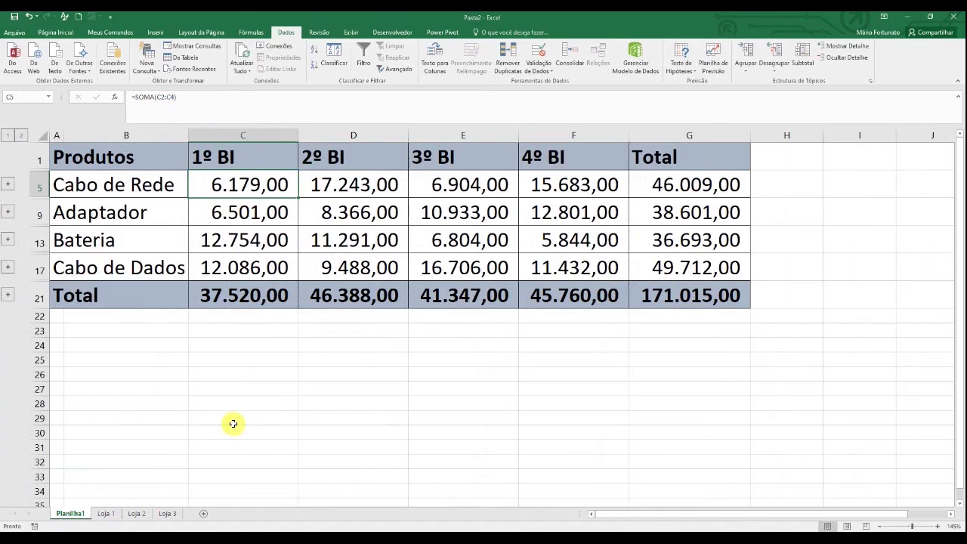
- Expand Cabo de Rede's per-store detail rows, check their Loja links, then toggle outline levels 2 and 1
{"action": "left_click", "coordinate": [9, 185]}
{"action": "left_click", "coordinate": [240, 189]}
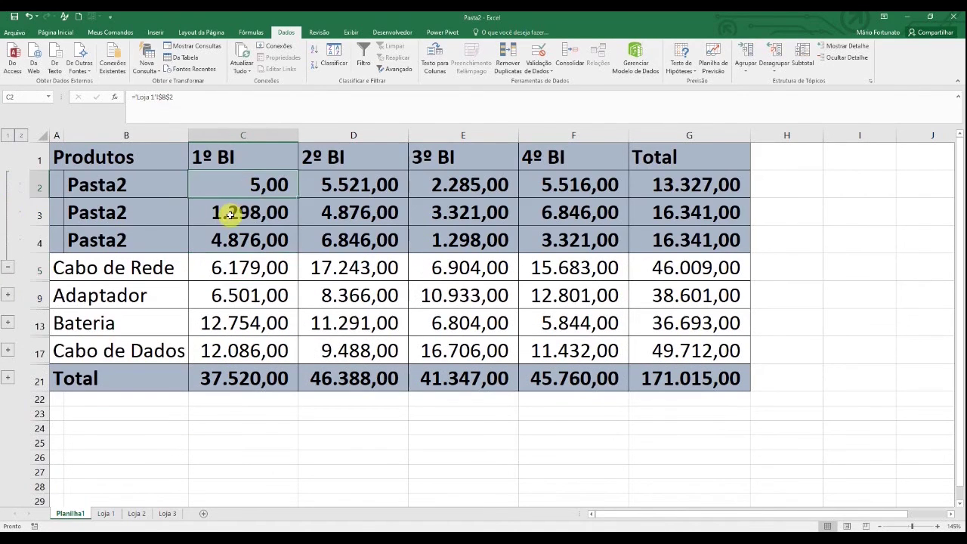
{"action": "left_click", "coordinate": [231, 214]}
{"action": "left_click", "coordinate": [225, 241]}
{"action": "left_click", "coordinate": [121, 212]}
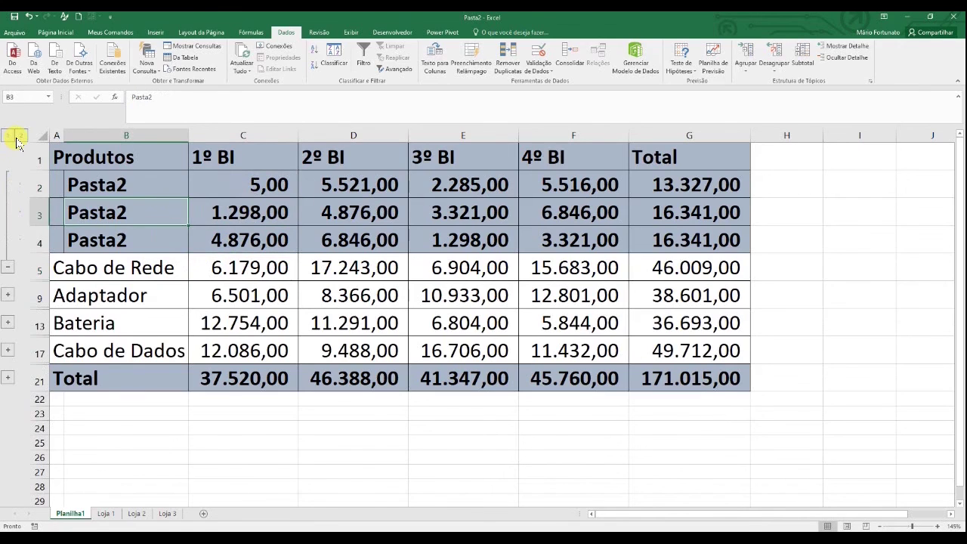
{"action": "left_click", "coordinate": [17, 140]}
{"action": "left_click", "coordinate": [6, 140]}
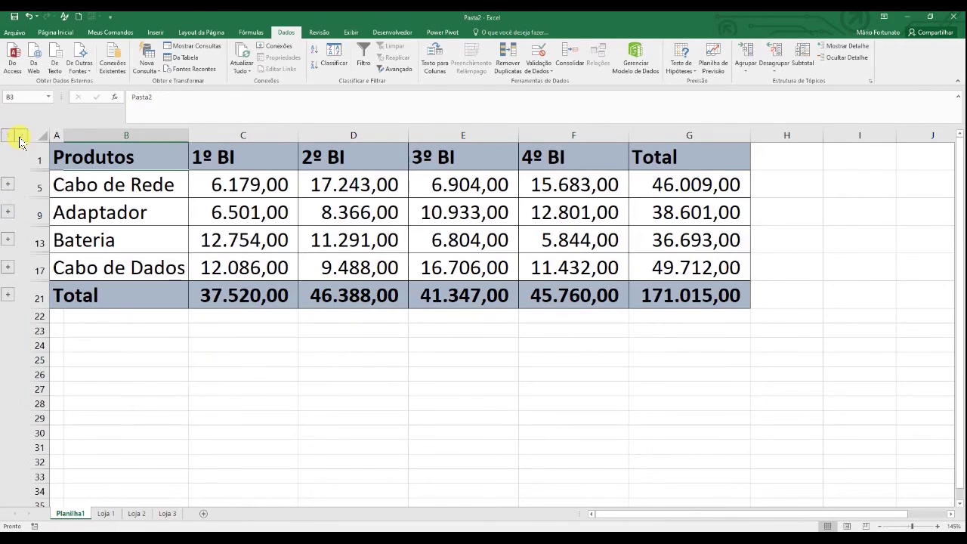
- Expand the detail rows of Adaptador, Bateria and Cabo de Dados
{"action": "left_click", "coordinate": [7, 209]}
{"action": "left_click", "coordinate": [113, 213]}
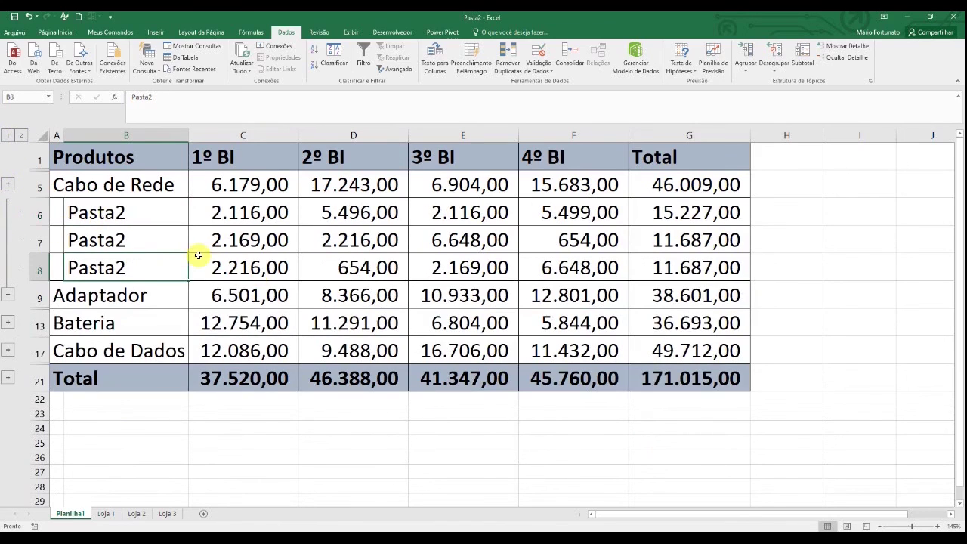
{"action": "left_click", "coordinate": [7, 323]}
{"action": "left_click", "coordinate": [145, 339]}
{"action": "left_click", "coordinate": [313, 345]}
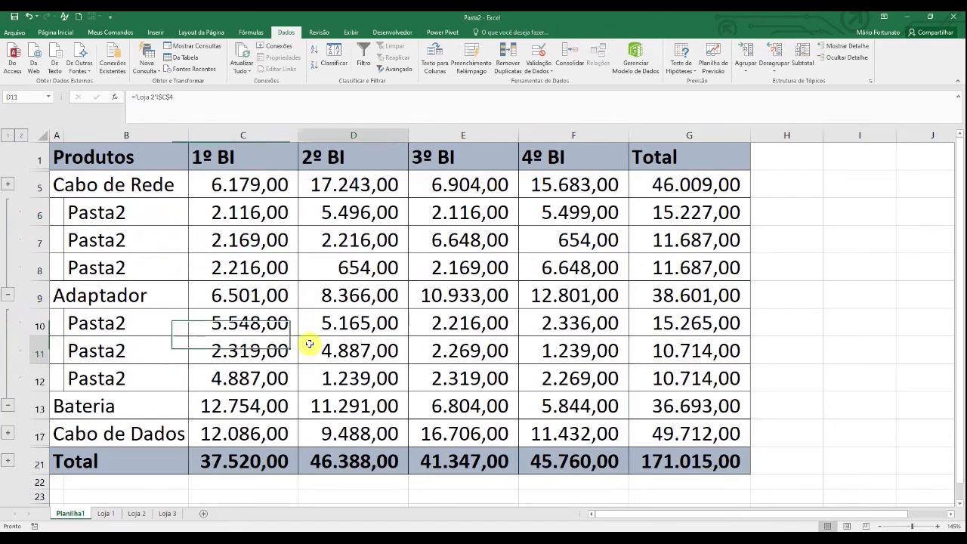
{"action": "left_click", "coordinate": [139, 408]}
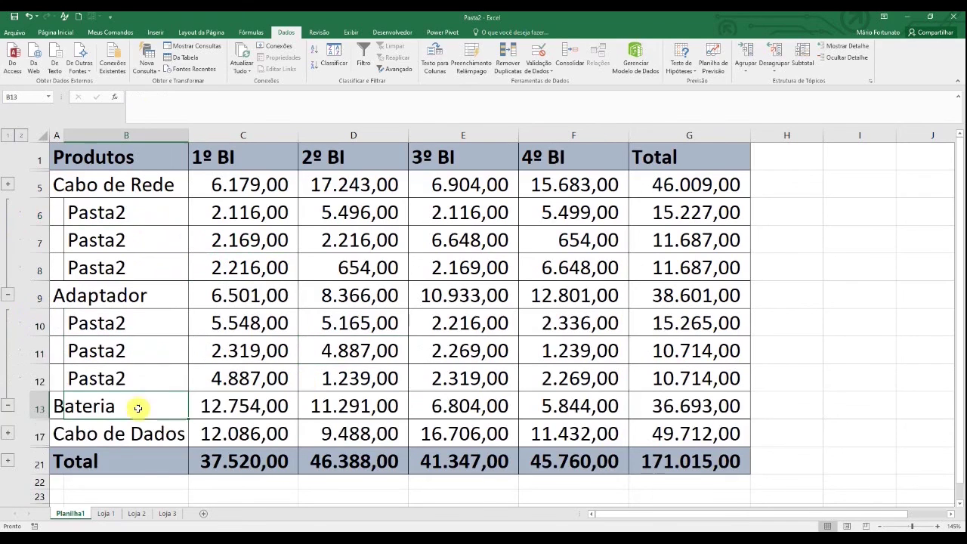
{"action": "left_click", "coordinate": [8, 433]}
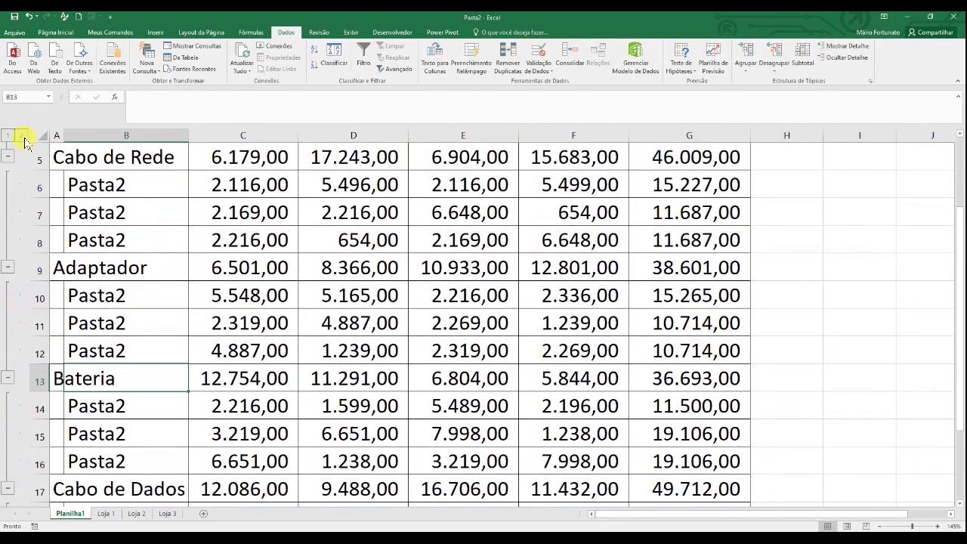